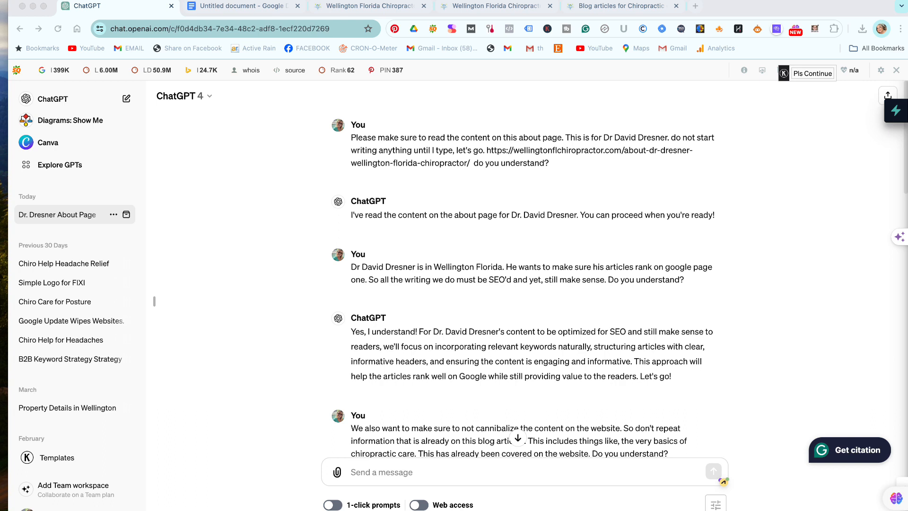
Scroll through ChatGPT's nine-section pregnancy outline, from Introduction to Call to Action.
drag(183, 2, 161, 2)
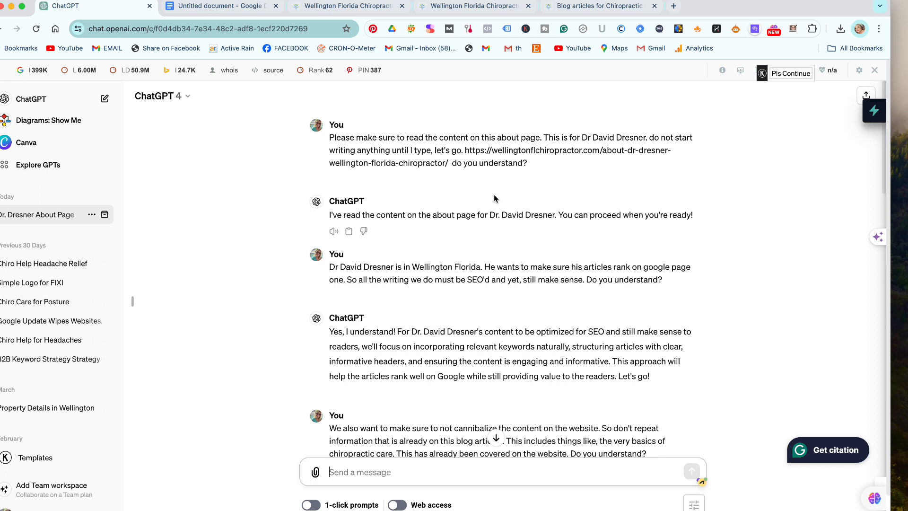
scroll(459, 226, down, 2)
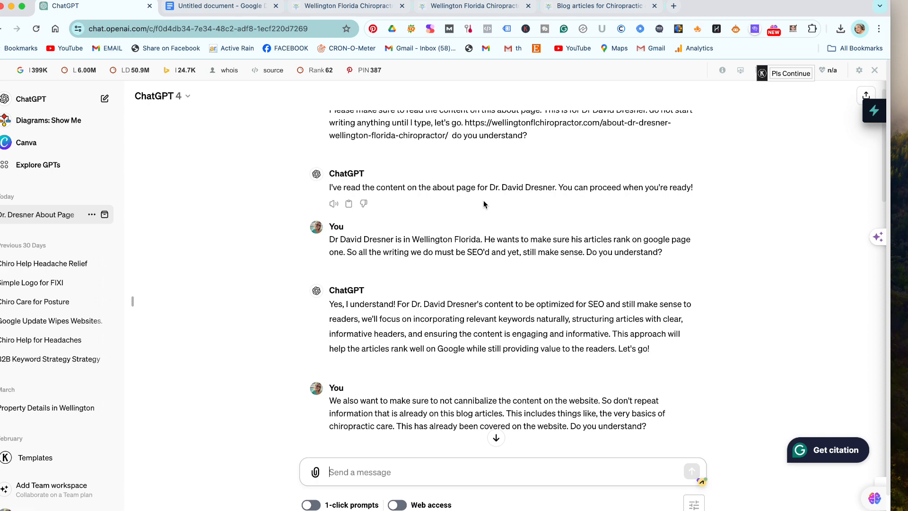
scroll(483, 205, down, 5)
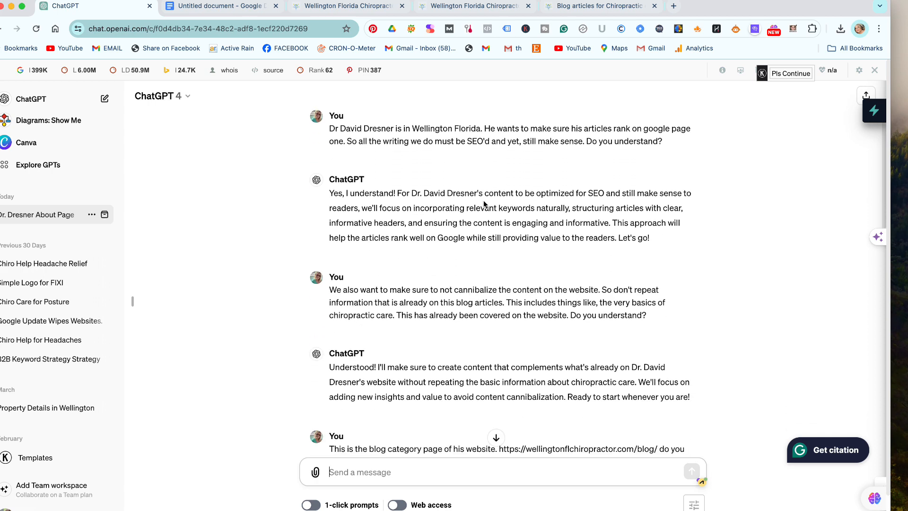
scroll(483, 204, up, 2)
scroll(484, 205, down, 1)
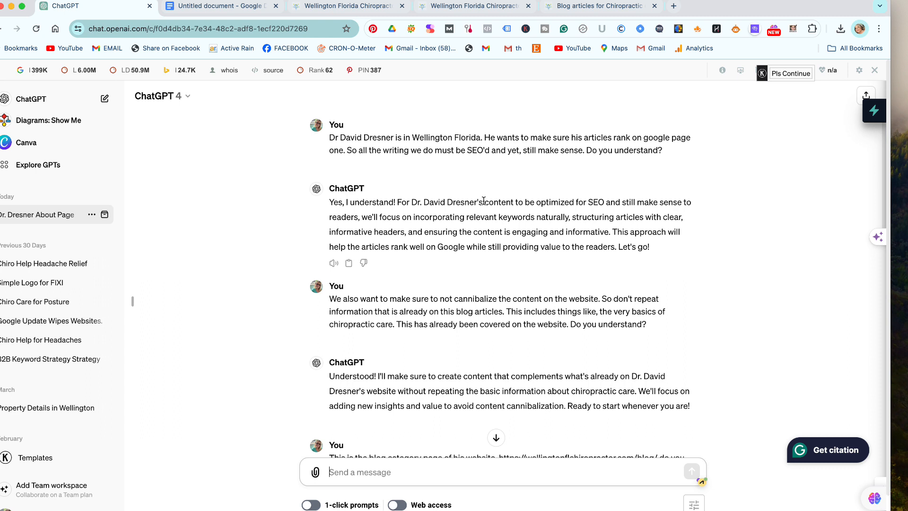
scroll(484, 201, up, 1)
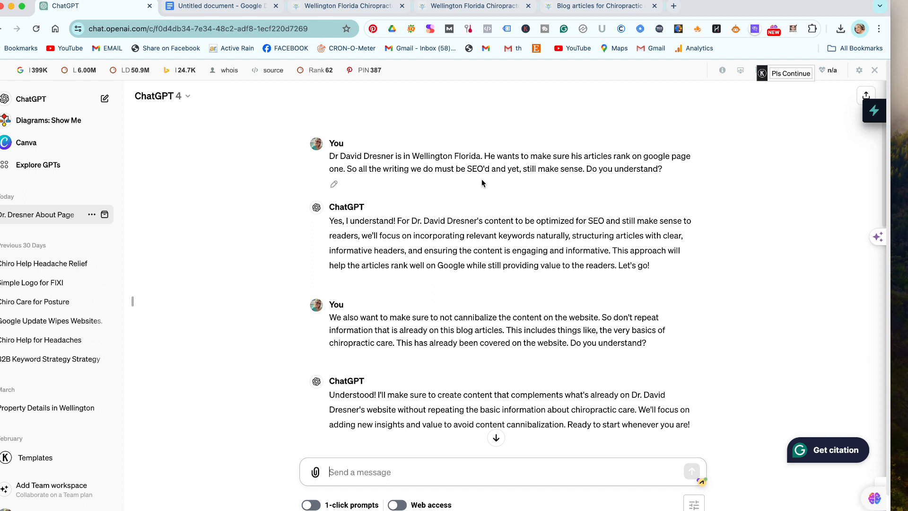
scroll(495, 184, down, 5)
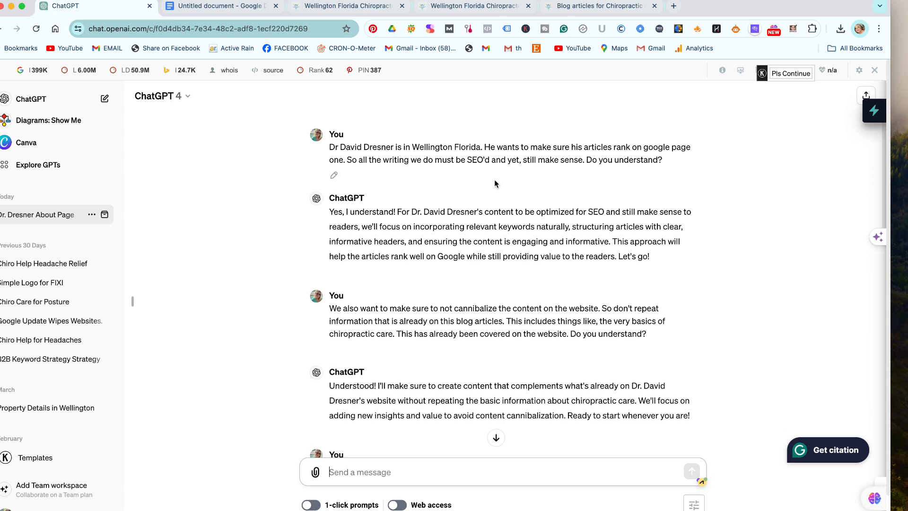
scroll(495, 184, up, 1)
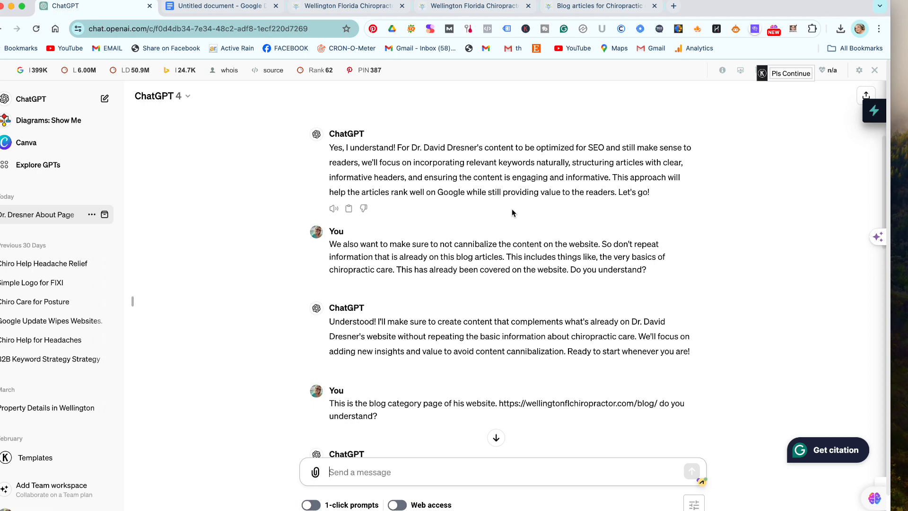
scroll(512, 210, down, 1)
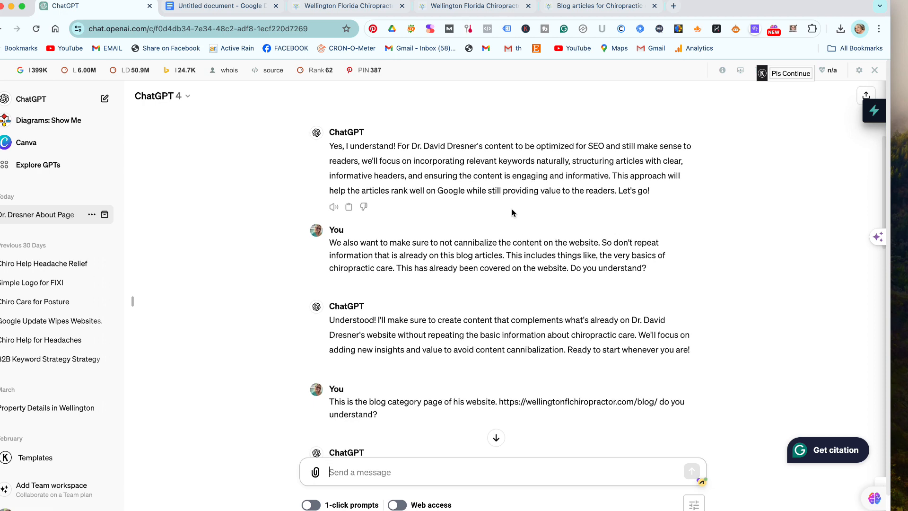
scroll(512, 211, down, 5)
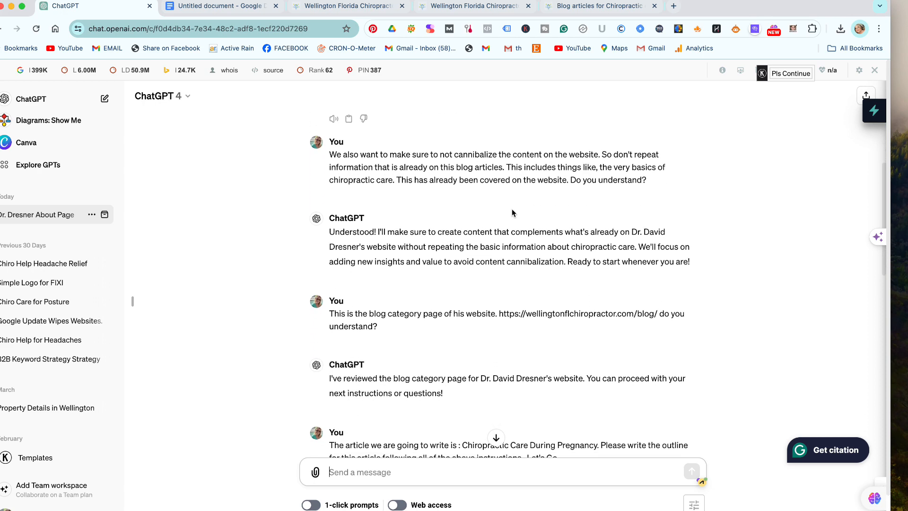
scroll(512, 209, up, 1)
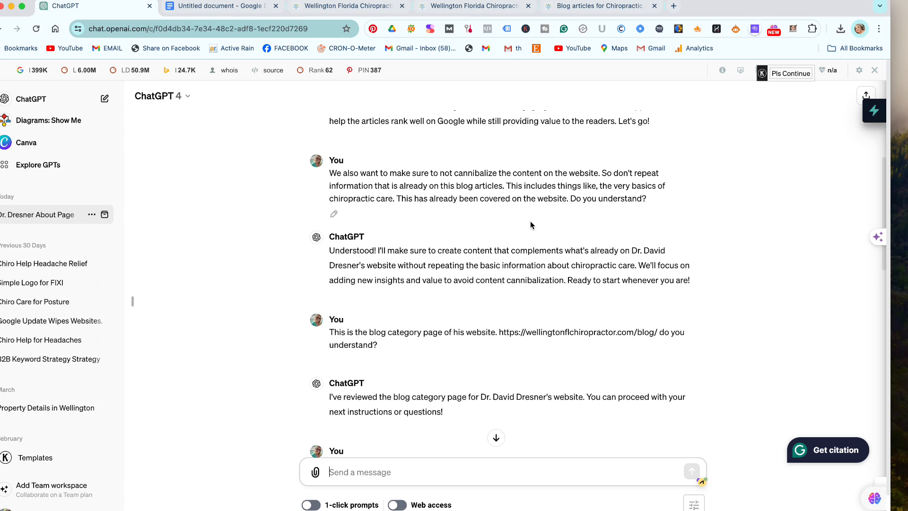
scroll(531, 225, down, 2)
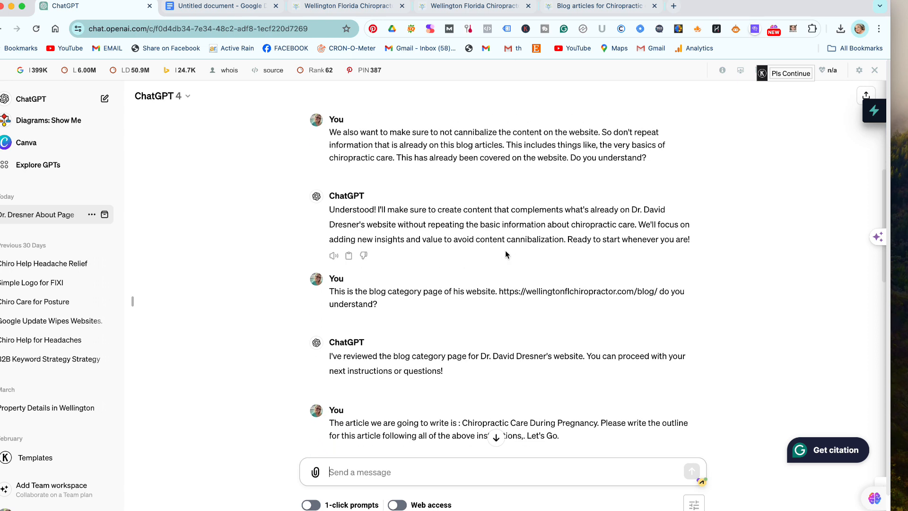
scroll(502, 253, up, 2)
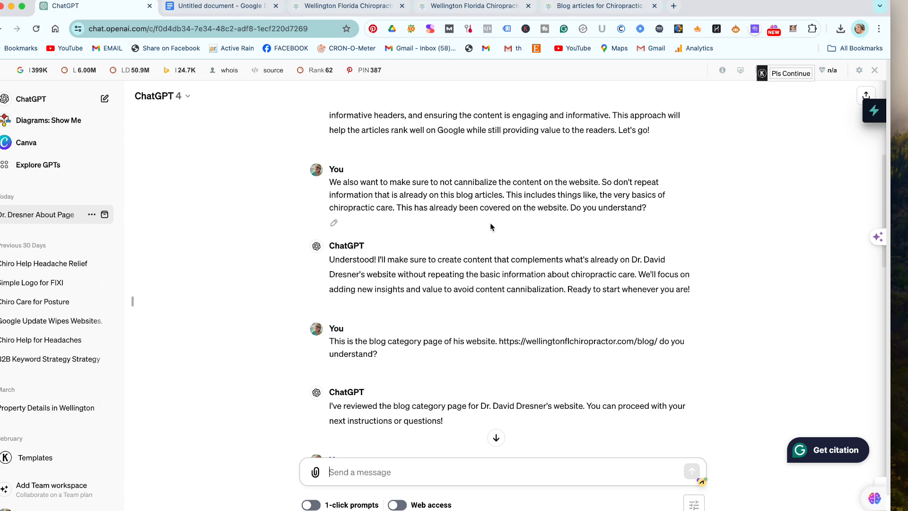
scroll(490, 227, down, 1)
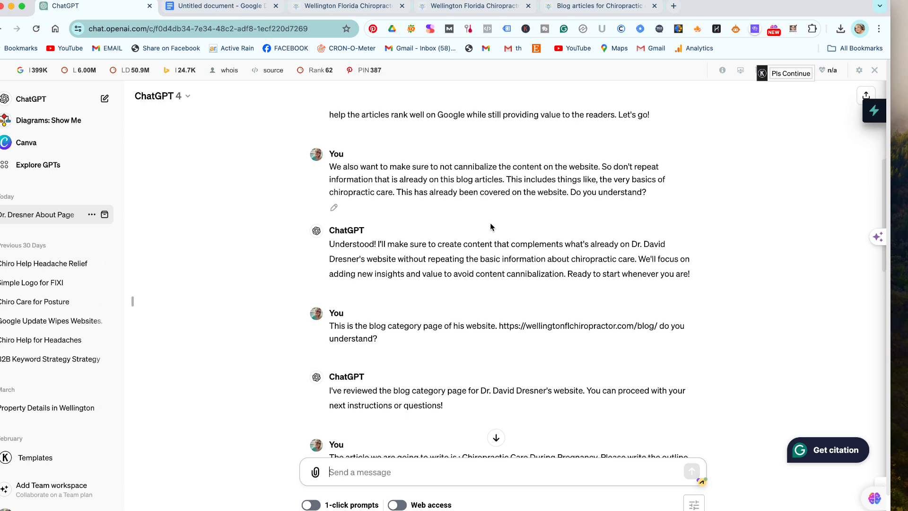
scroll(491, 227, down, 4)
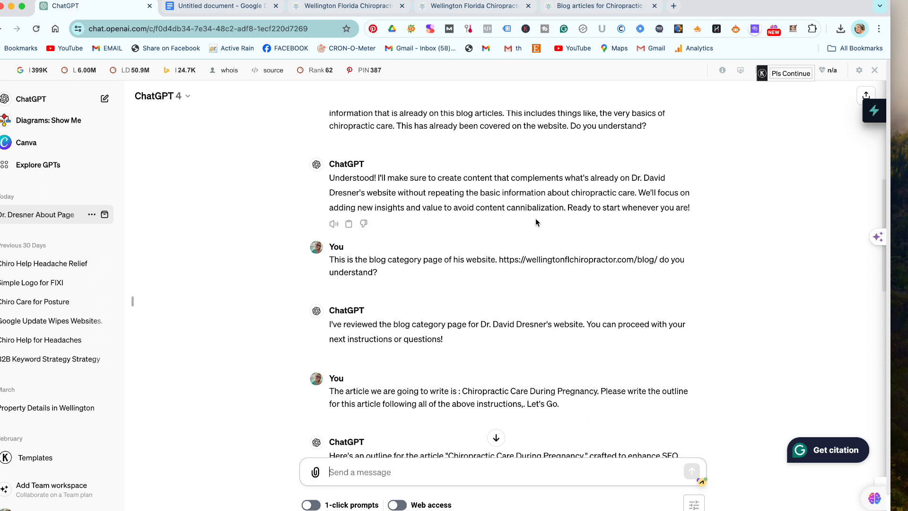
scroll(579, 223, down, 3)
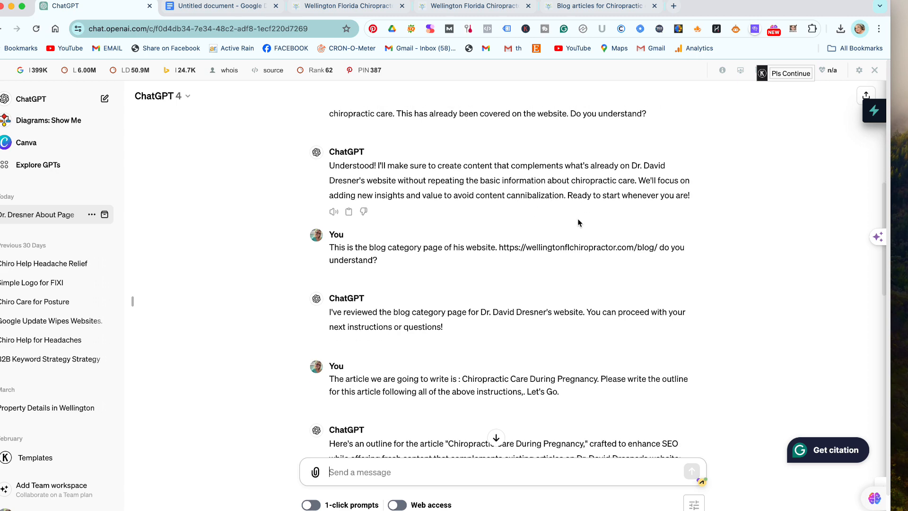
scroll(547, 221, down, 1)
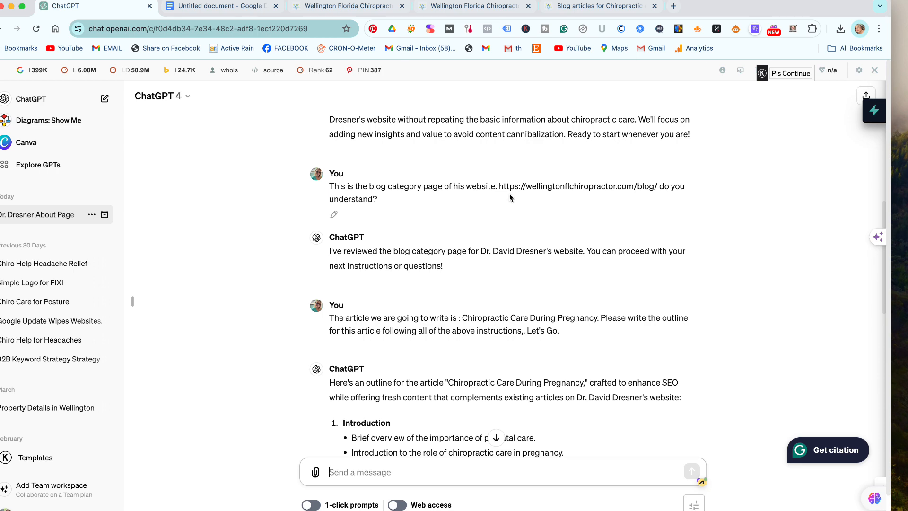
scroll(510, 197, down, 5)
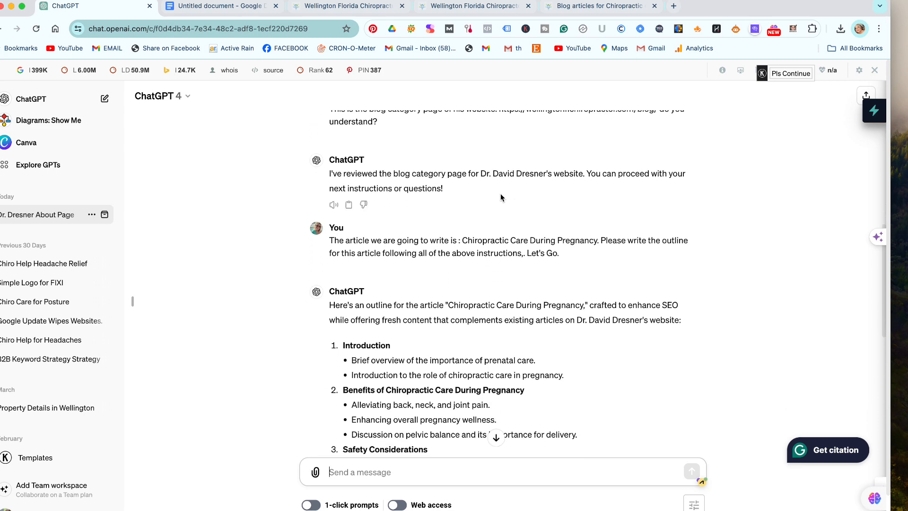
scroll(501, 198, down, 5)
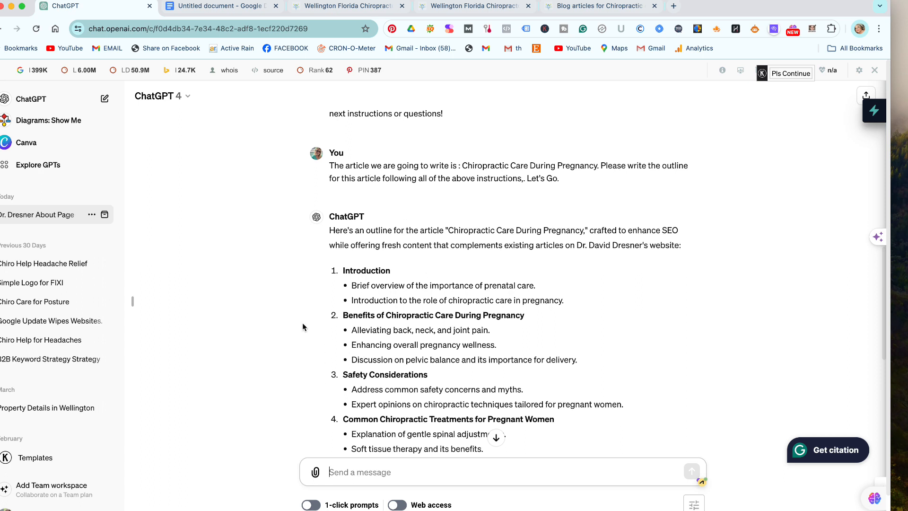
scroll(400, 333, down, 2)
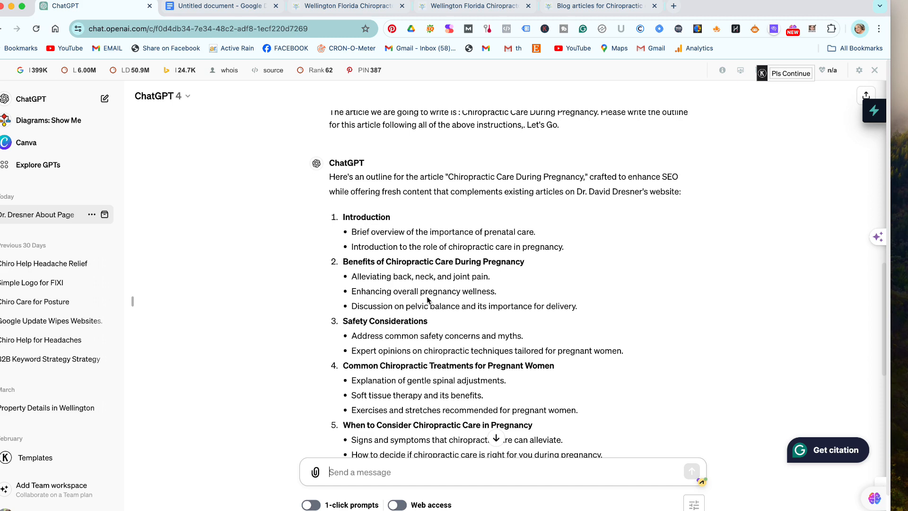
scroll(427, 297, up, 2)
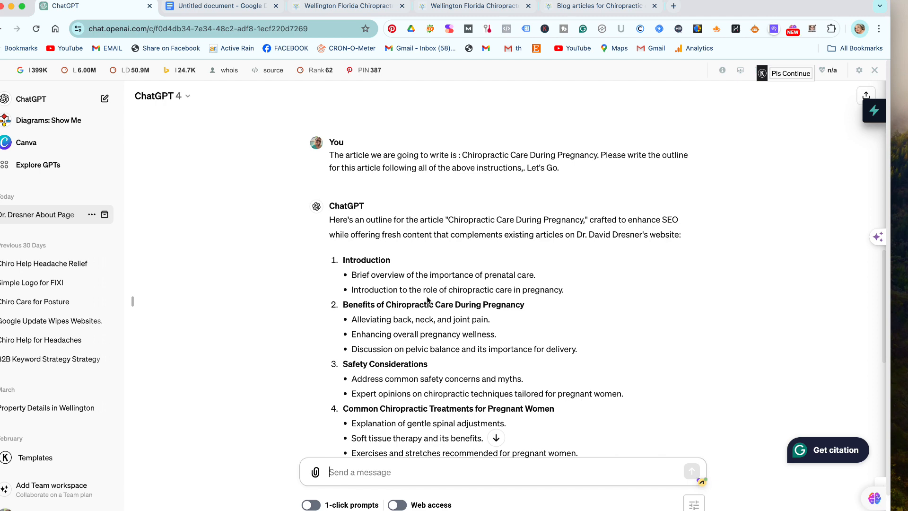
scroll(427, 299, down, 2)
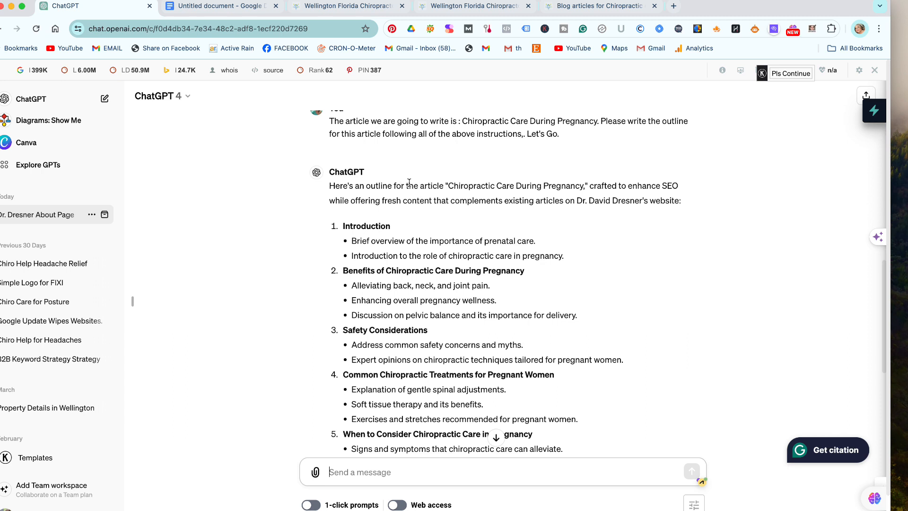
scroll(425, 187, up, 1)
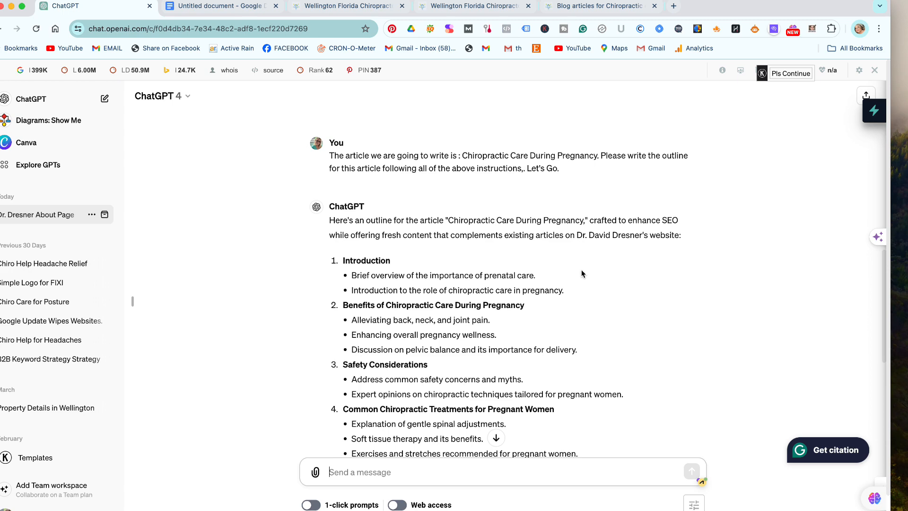
scroll(581, 274, down, 2)
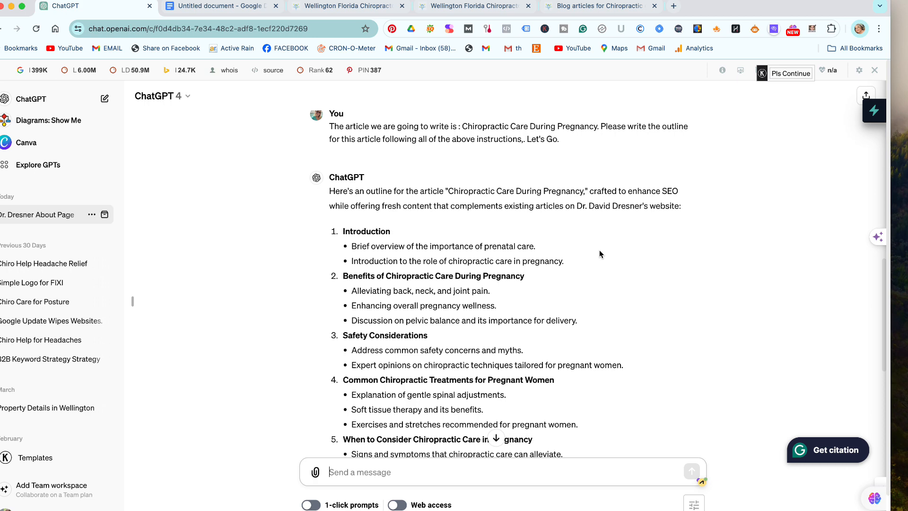
scroll(600, 254, down, 5)
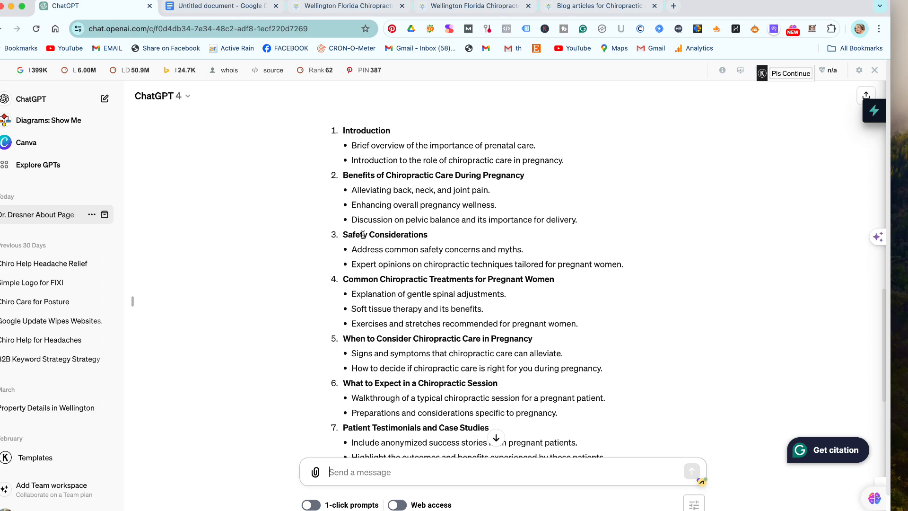
scroll(573, 224, down, 3)
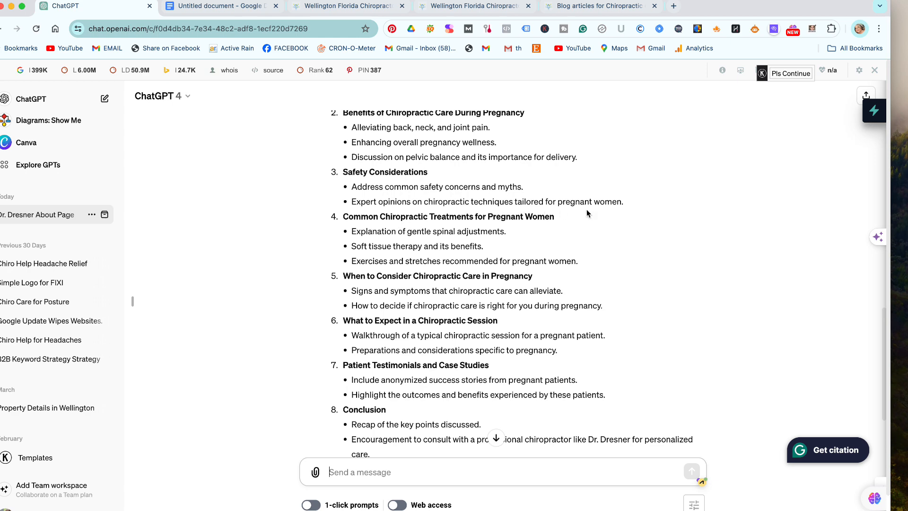
scroll(454, 249, down, 2)
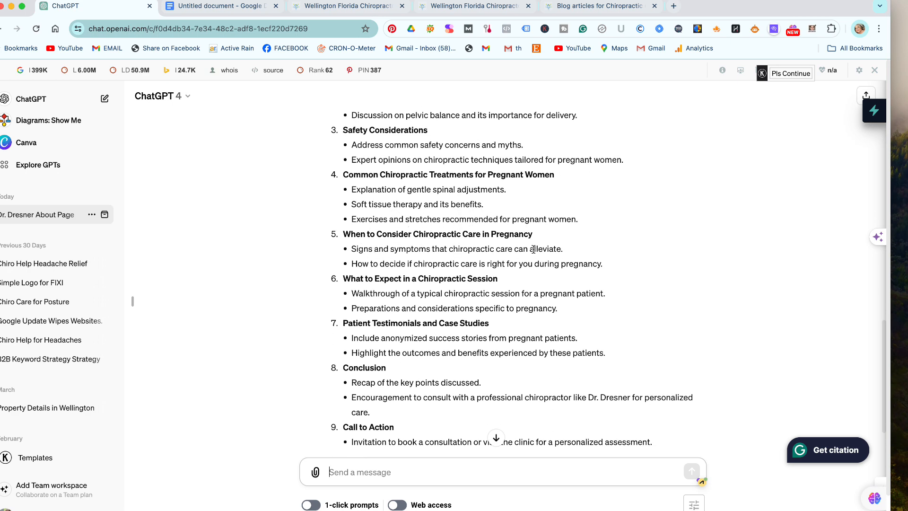
scroll(397, 258, down, 3)
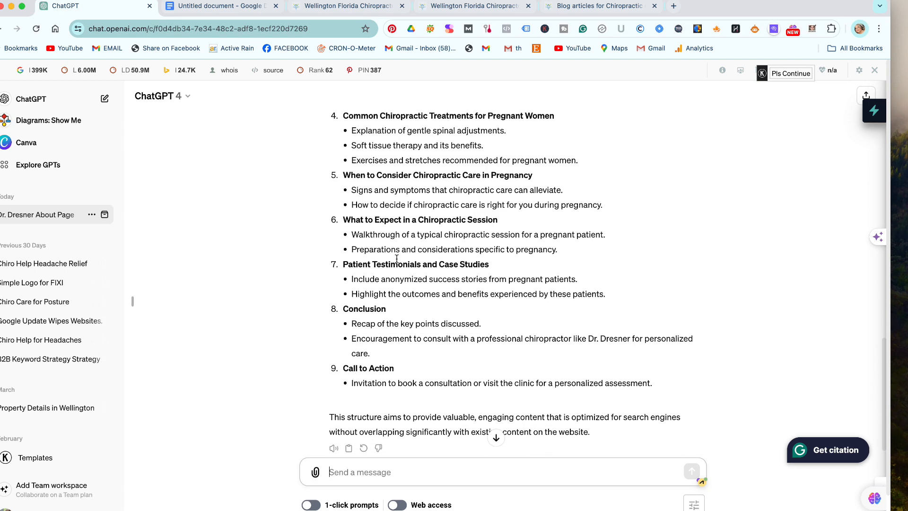
scroll(396, 259, down, 1)
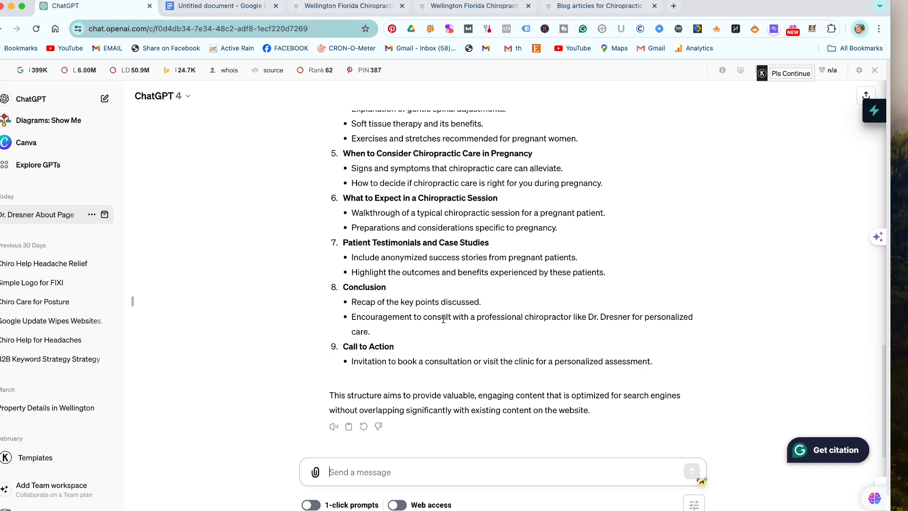
scroll(353, 302, up, 7)
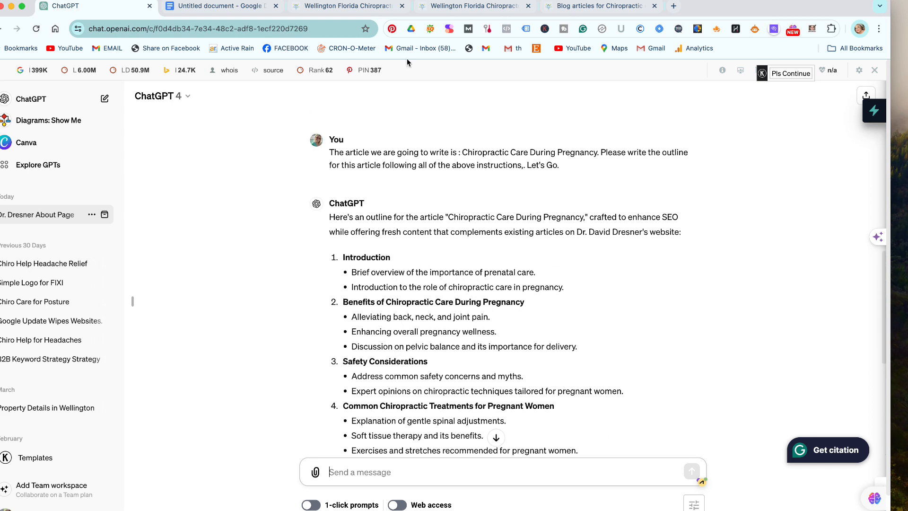
scroll(388, 232, up, 6)
scroll(388, 232, down, 7)
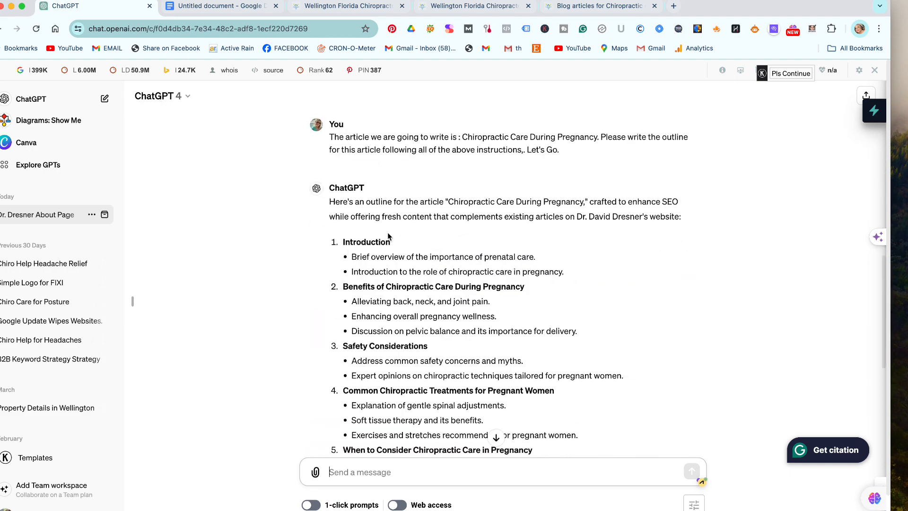
scroll(387, 232, down, 6)
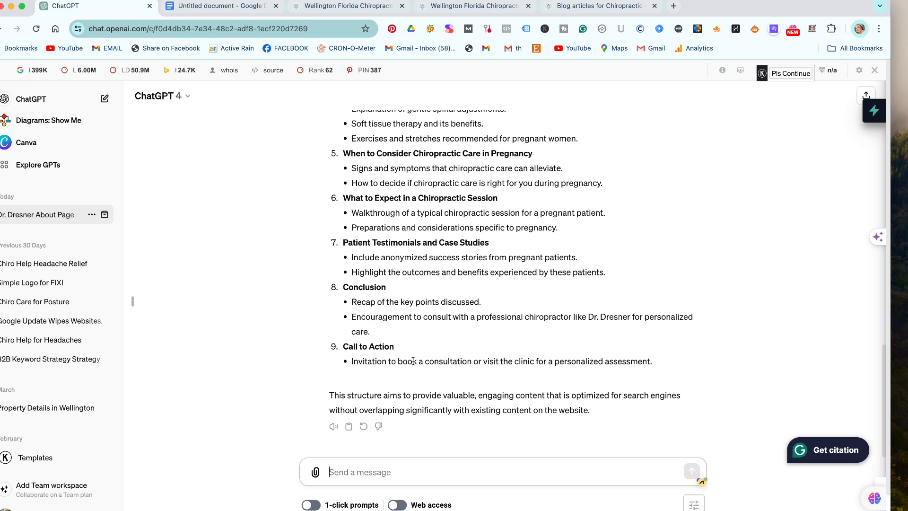
scroll(413, 361, up, 5)
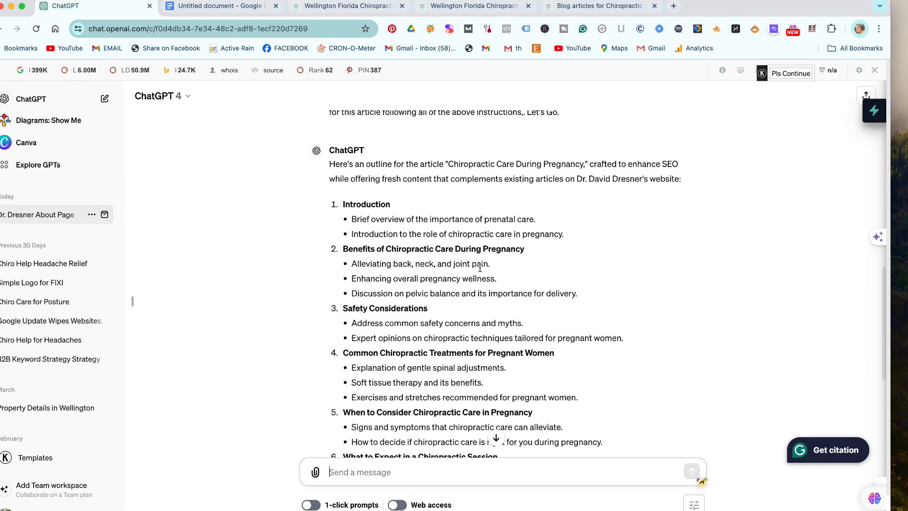
Select and copy the outline's Introduction section with its two bullet points.
drag(568, 235, 340, 196)
key(super+c)
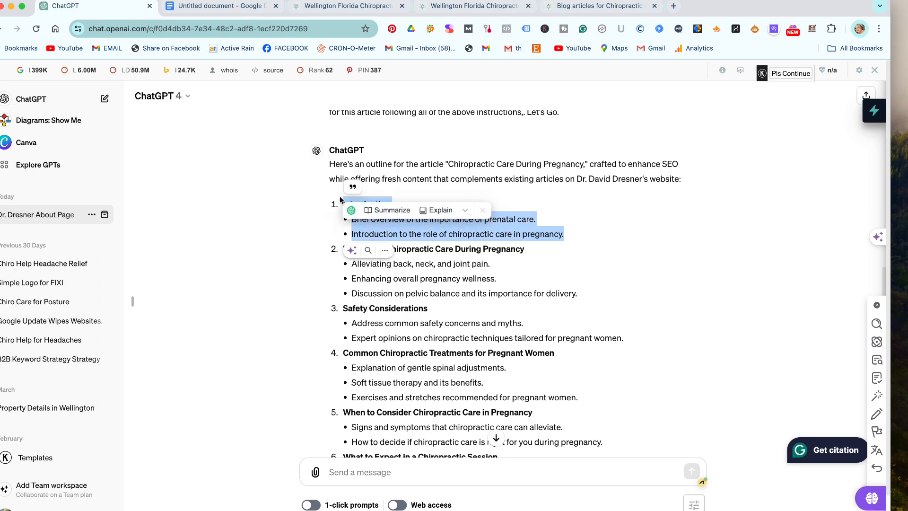
click(645, 314)
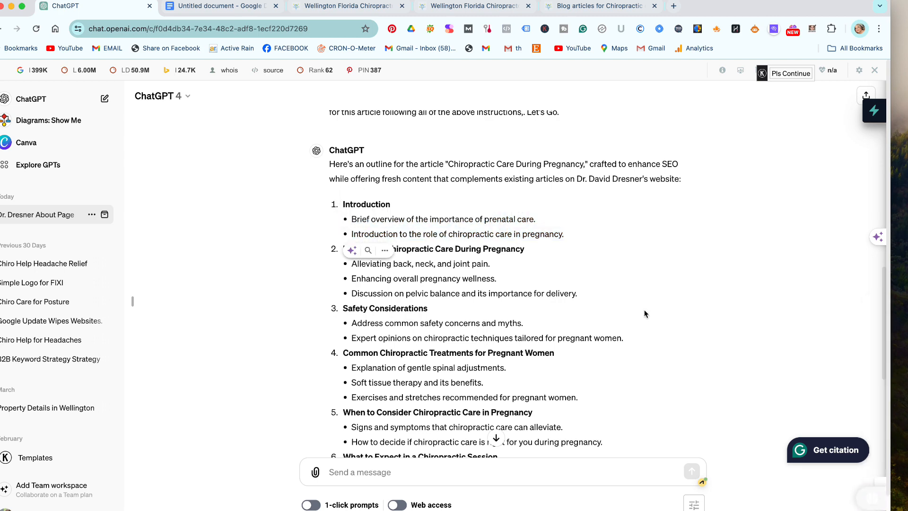
scroll(646, 314, down, 3)
click(502, 467)
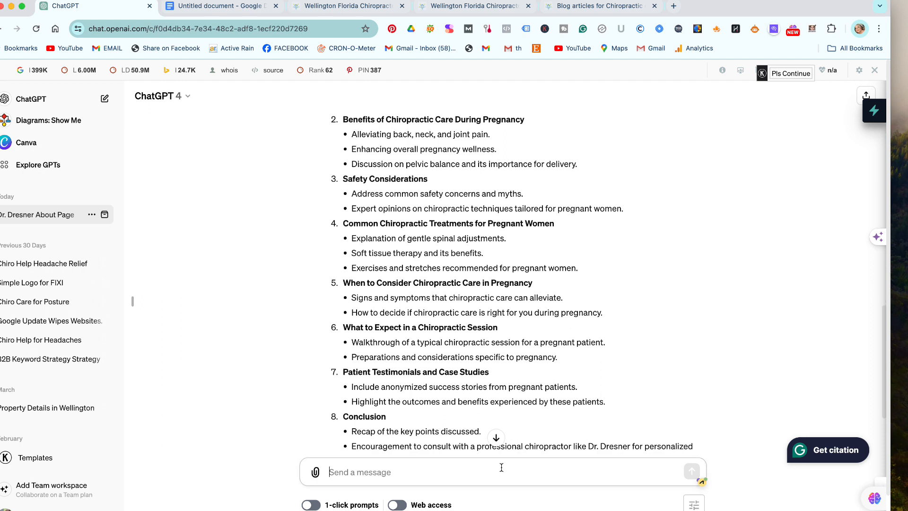
Write a request for a no-fluff, high-value Introduction section that establishes the chiropractor's EEAT.
text(ok, gre)
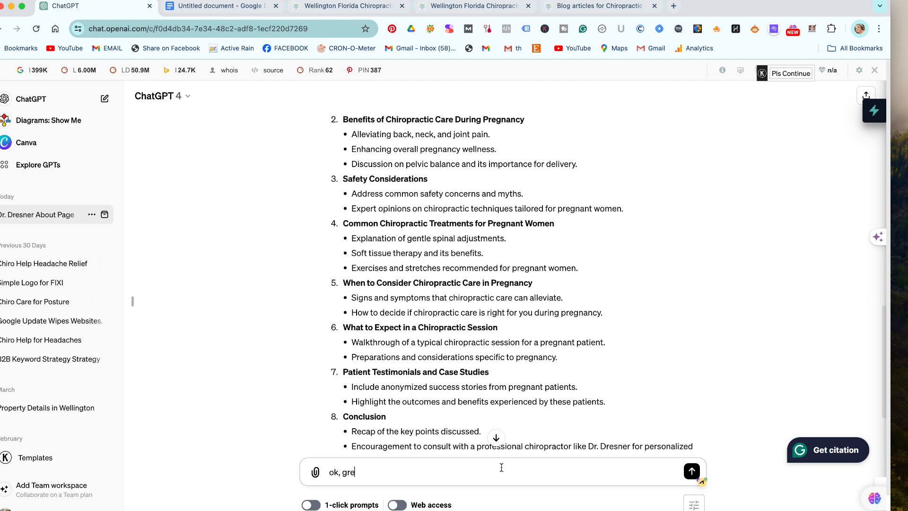
text(at. Now let's do t)
key(BackSpace)
key(BackSpace)
text(t's do this section.)
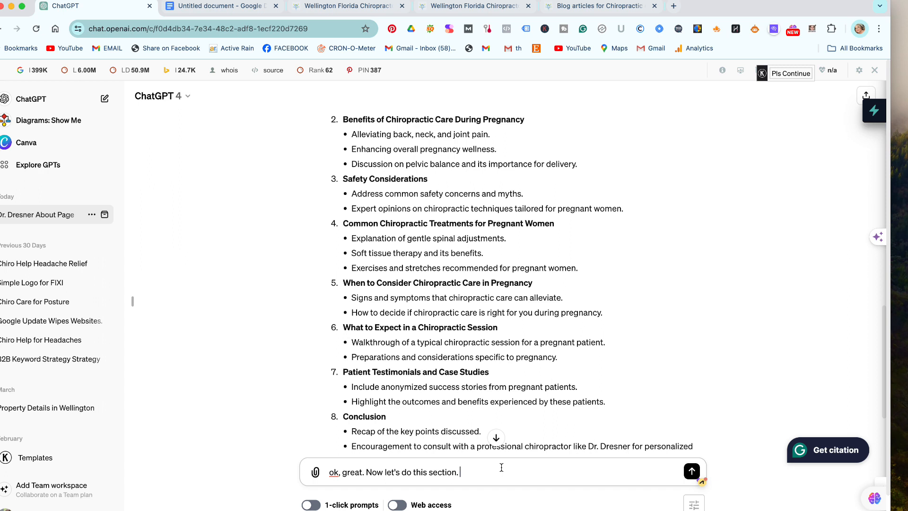
text(Remem)
key(BackSpace)
key(BackSpace)
key(BackSpace)
key(BackSpace)
key(BackSpace)
text(We don't want any )
text(fluff. SO)
text( make sure )
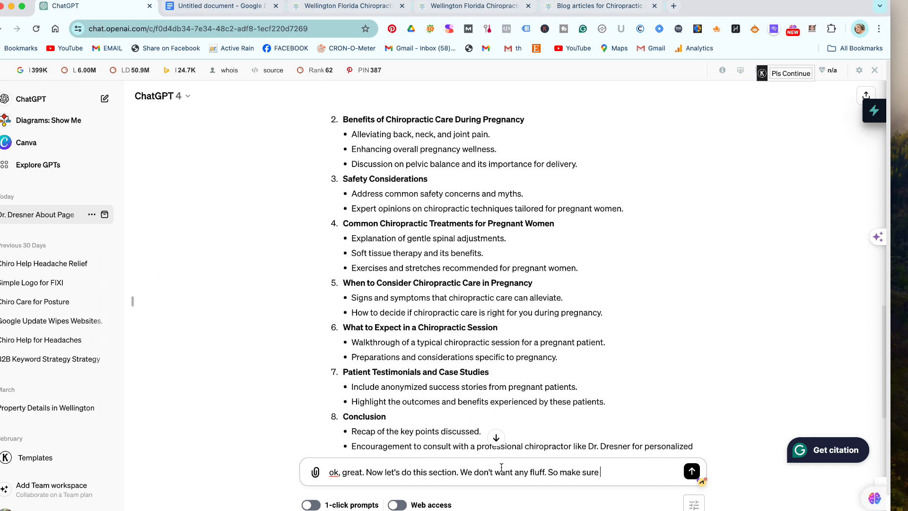
text(this is av)
key(BackSpace)
text(valuable content that a)
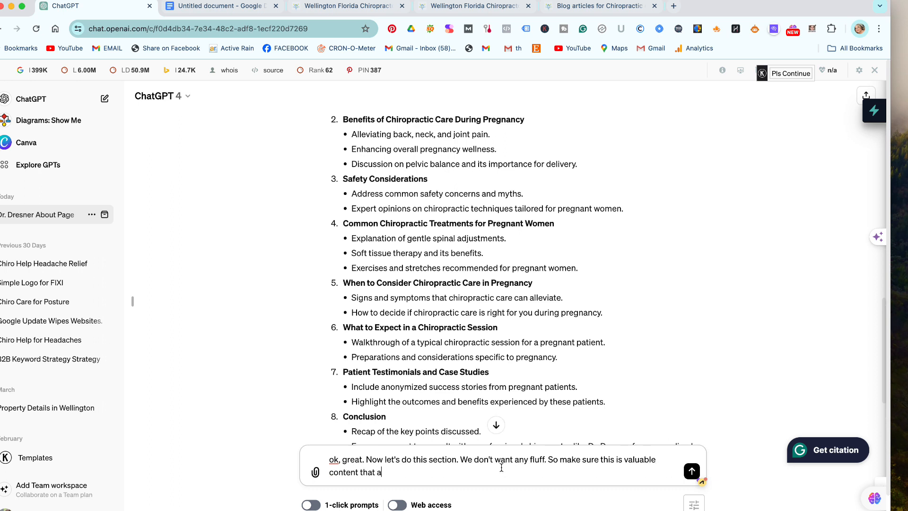
text(dd a lot of value for the reader)
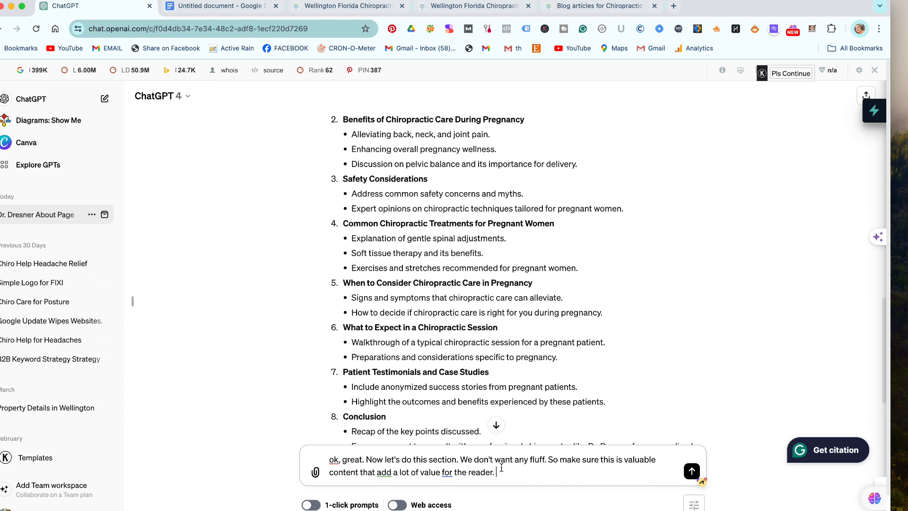
text(. Please follow all above in)
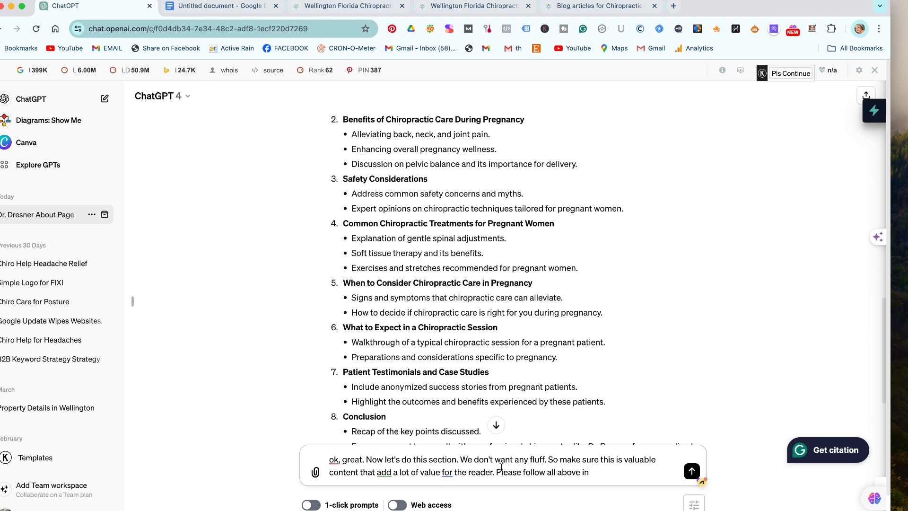
text(structions as well. Makes sure)
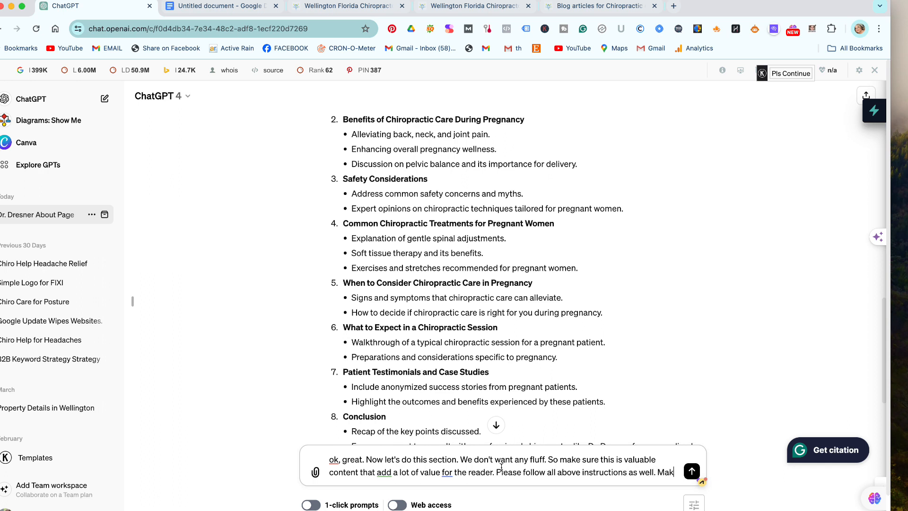
key(BackSpace)
key(BackSpace)
key(BackSpace)
key(BackSpace)
key(BackSpace)
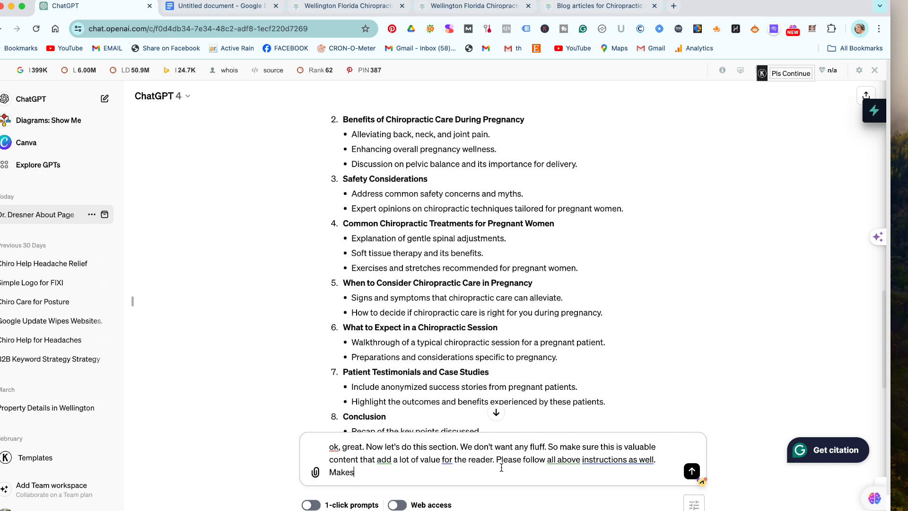
text(sure to extablish EEAT fo)
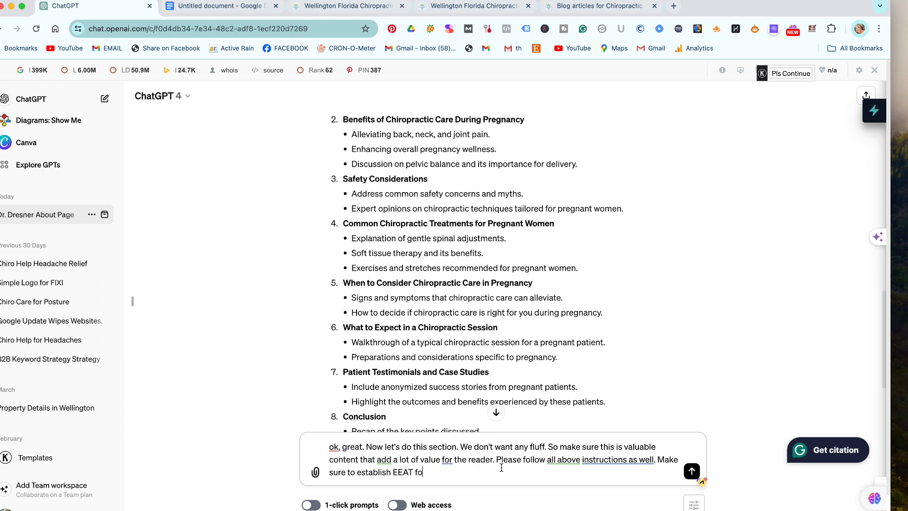
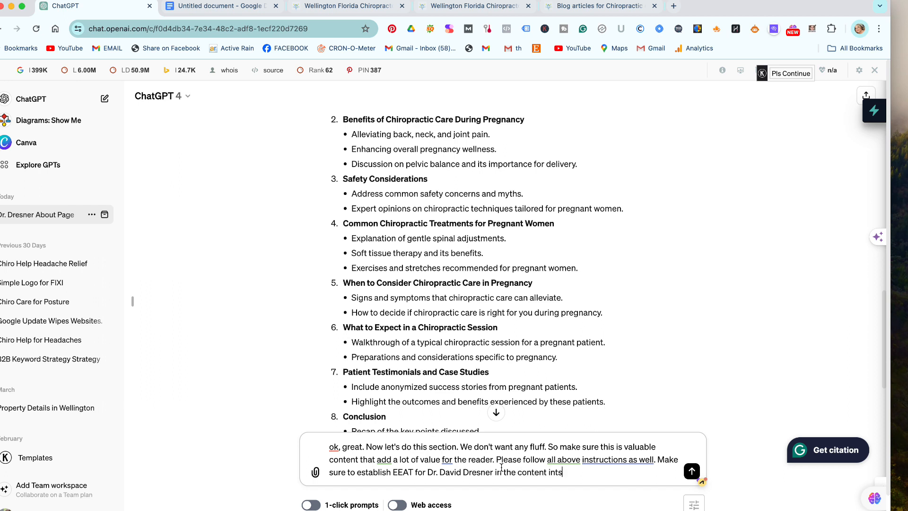
text(tself.)
Paste the Introduction outline points on a new line below the request and send it.
key(shift+Return)
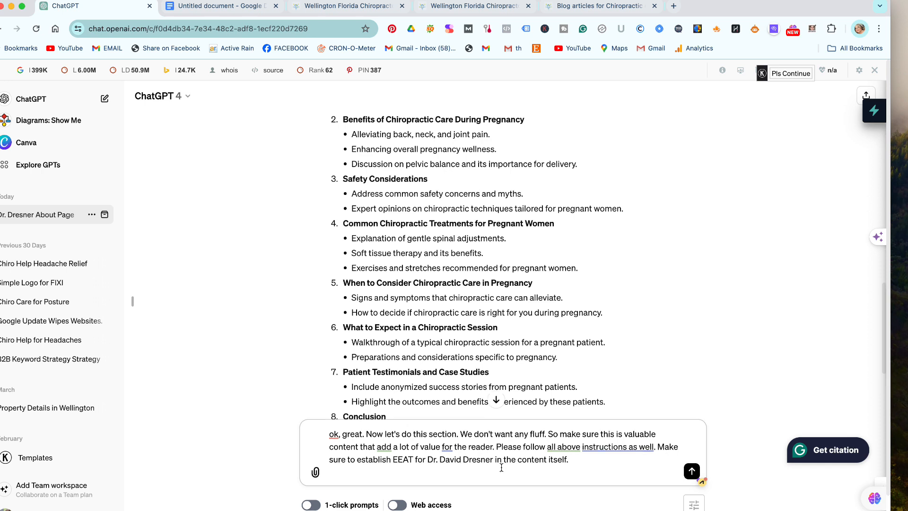
key(super+v)
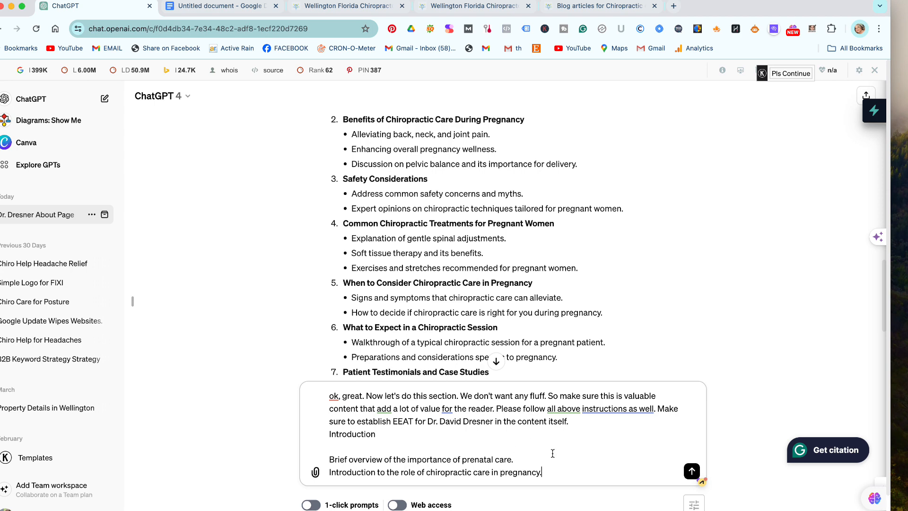
scroll(539, 461, down, 1)
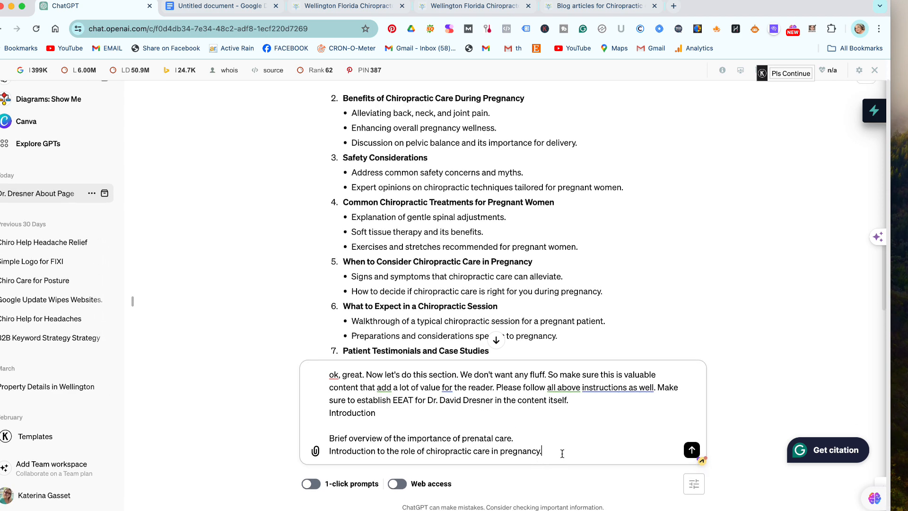
key(Return)
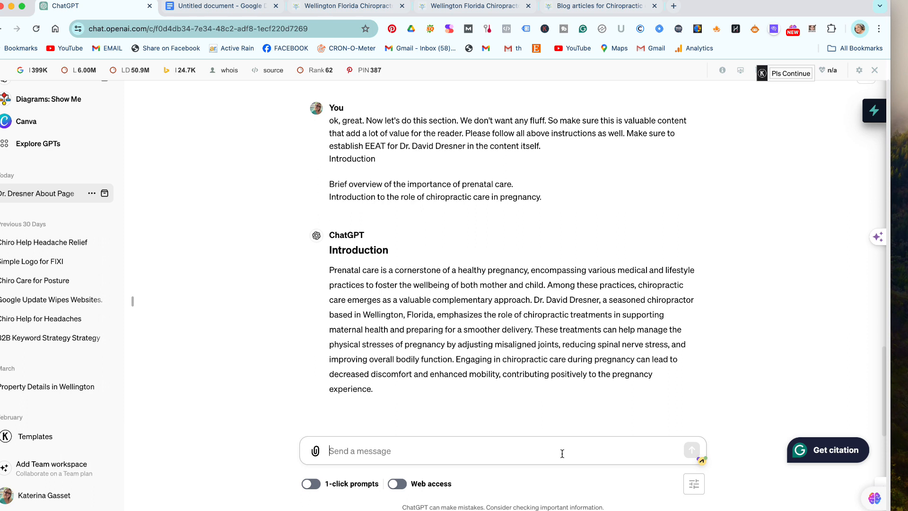
Copy ChatGPT's finished Introduction paragraph and return to the blog article document.
click(383, 389)
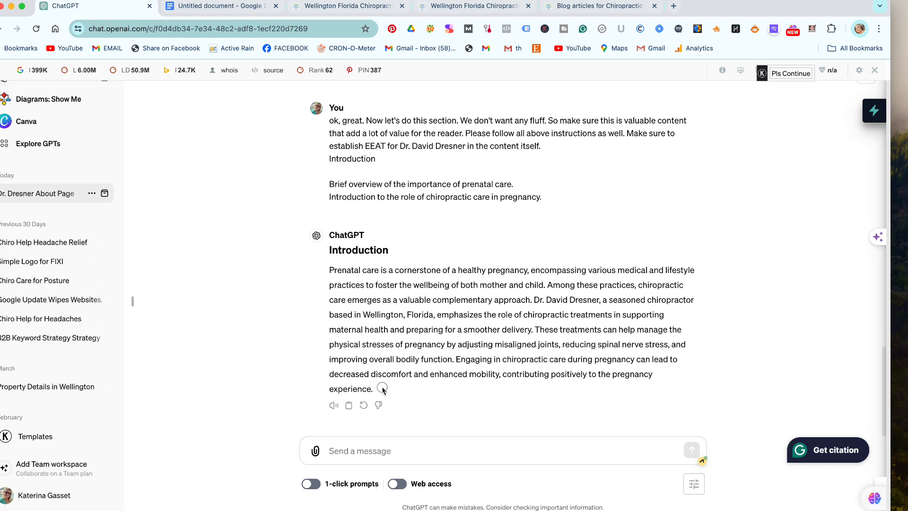
click(349, 405)
click(223, 6)
Paste the Introduction below the article title and delete the leftover '### Introduction' heading.
click(365, 262)
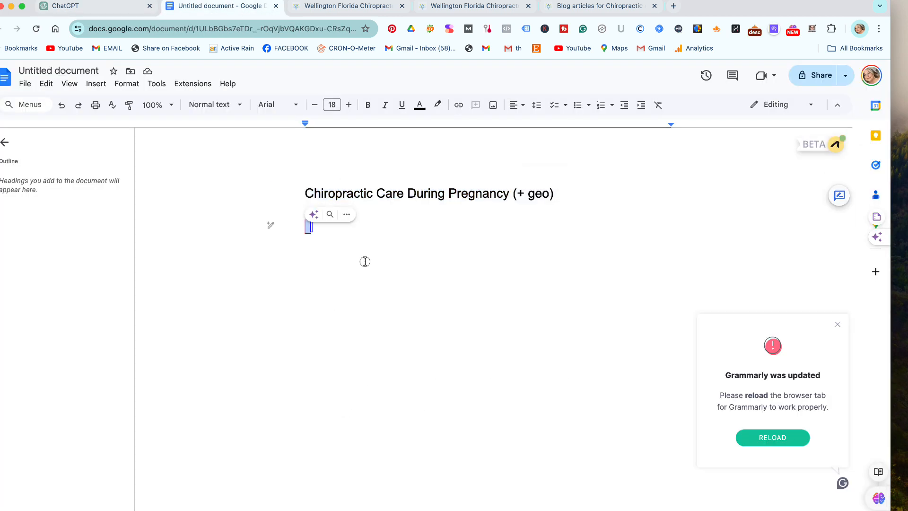
key(super+v)
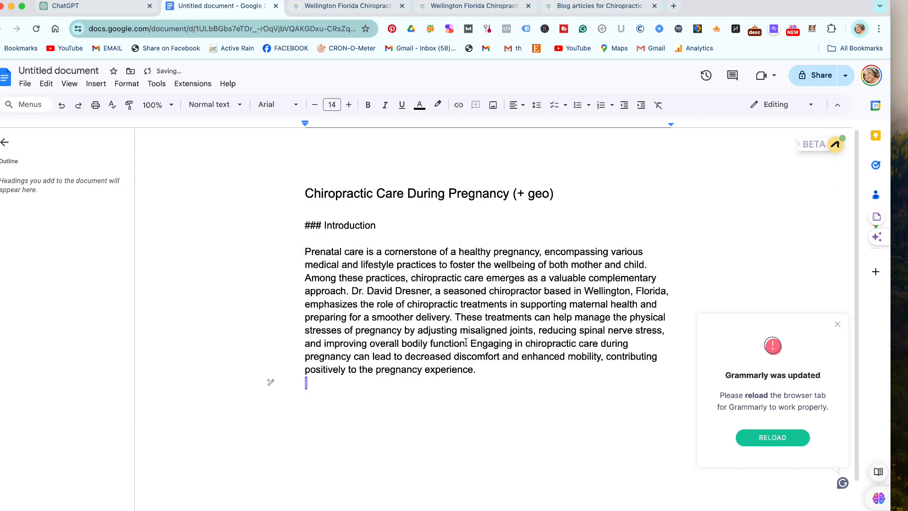
click(327, 226)
key(BackSpace)
key(BackSpace)
key(BackSpace)
key(BackSpace)
key(BackSpace)
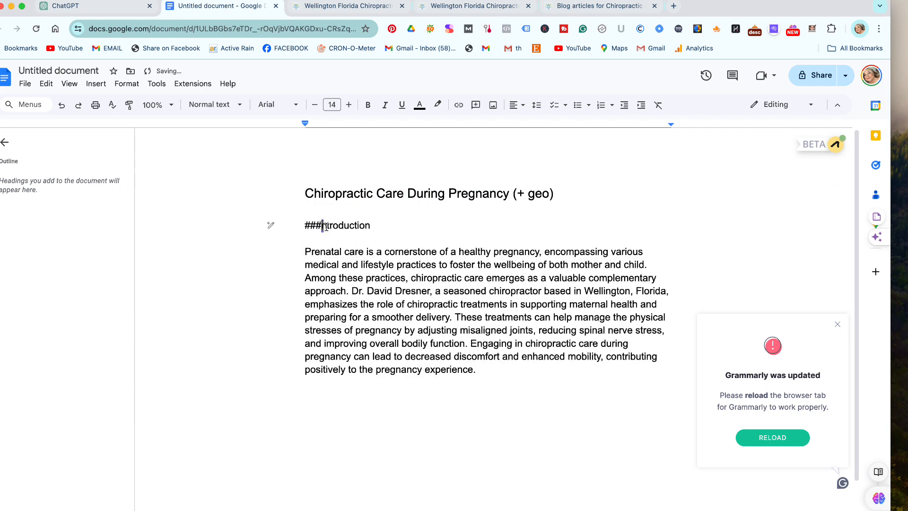
click(363, 223)
key(Delete)
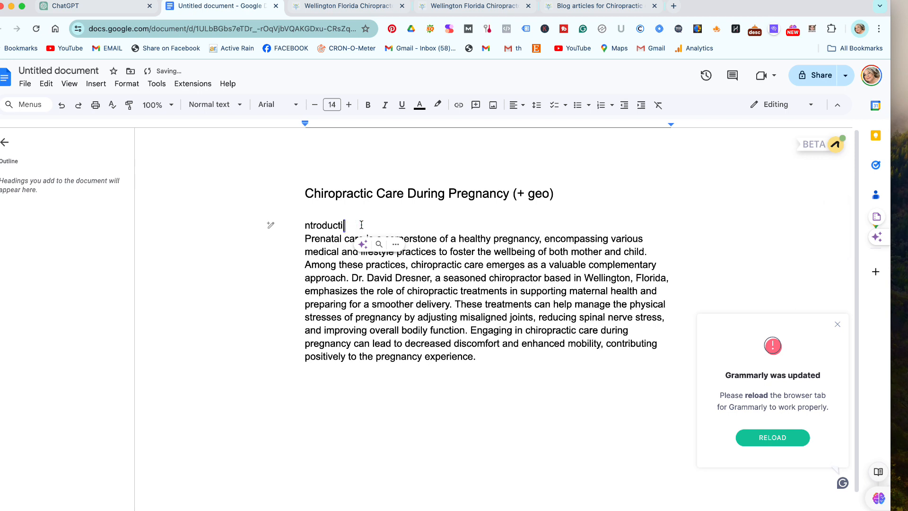
key(BackSpace)
key(BackSpace)
key(BackSpace)
key(BackSpace)
key(BackSpace)
key(BackSpace)
key(BackSpace)
key(BackSpace)
key(BackSpace)
key(BackSpace)
key(BackSpace)
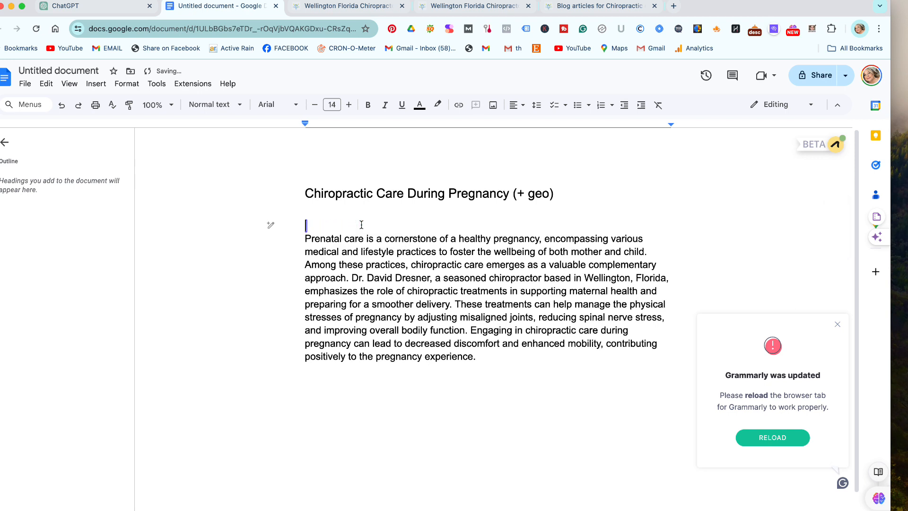
Split the Introduction into four paragraphs at 'Among these practices', 'These treatments' and 'Engaging', ending with a blank line.
click(505, 399)
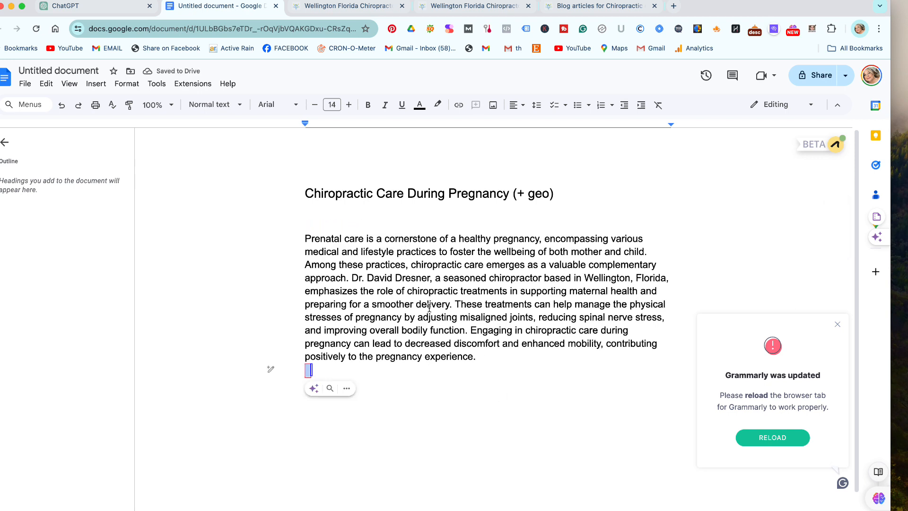
click(650, 251)
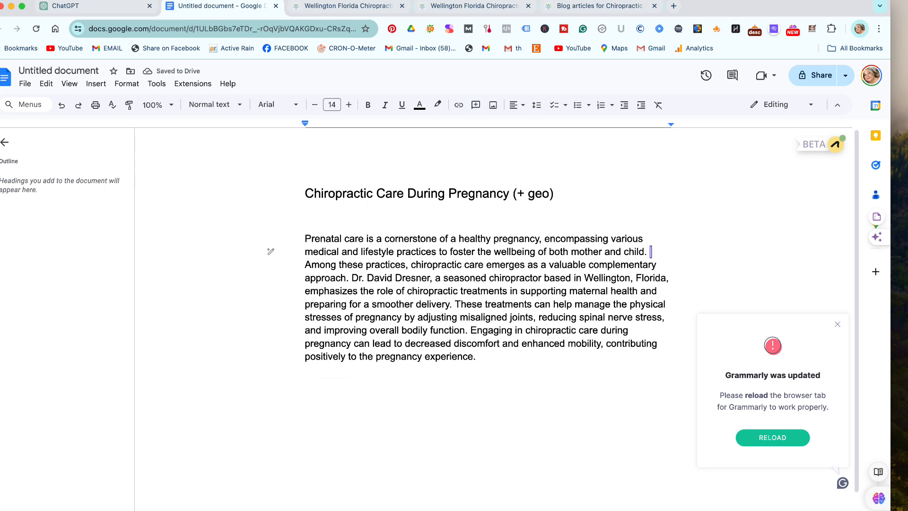
key(Return)
key(Return)
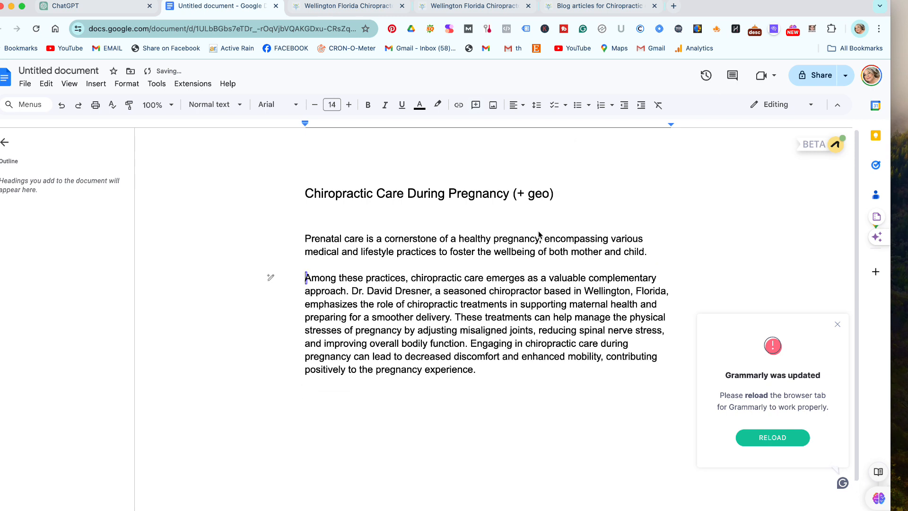
click(453, 317)
key(Return)
key(Return)
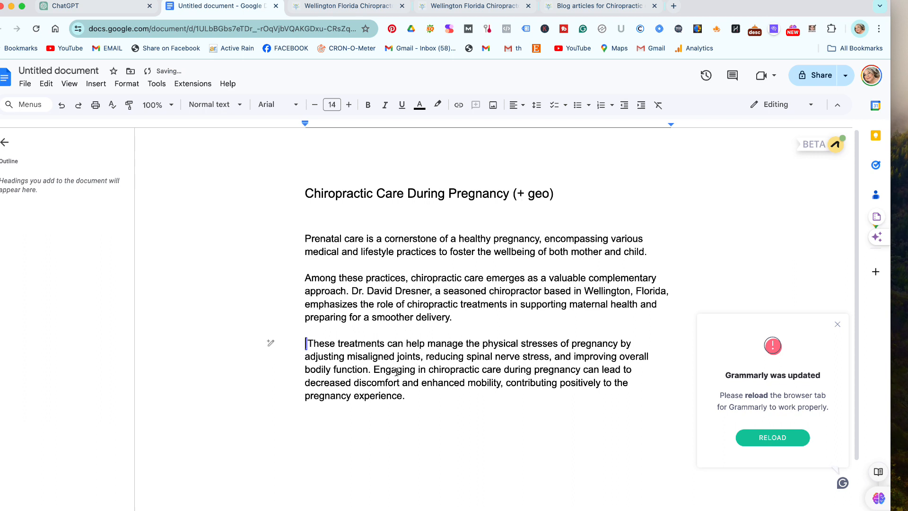
click(374, 370)
key(Return)
key(Return)
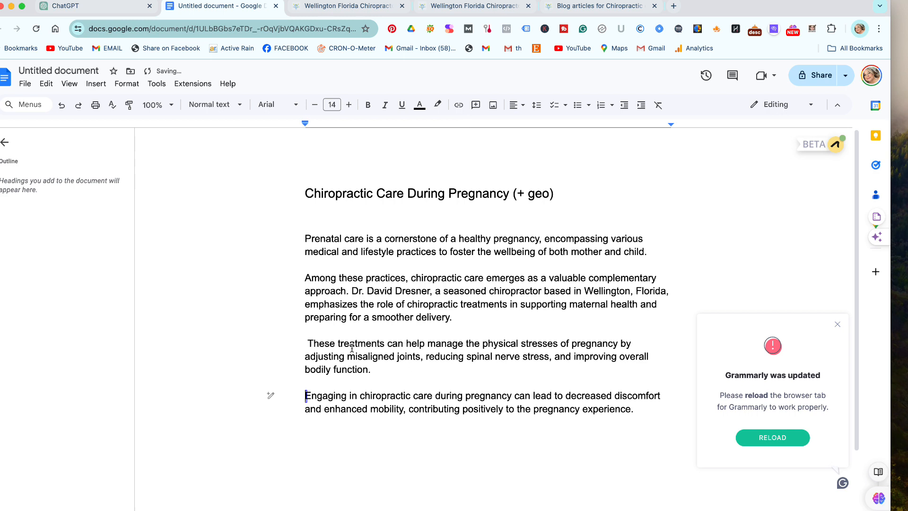
click(303, 341)
key(Delete)
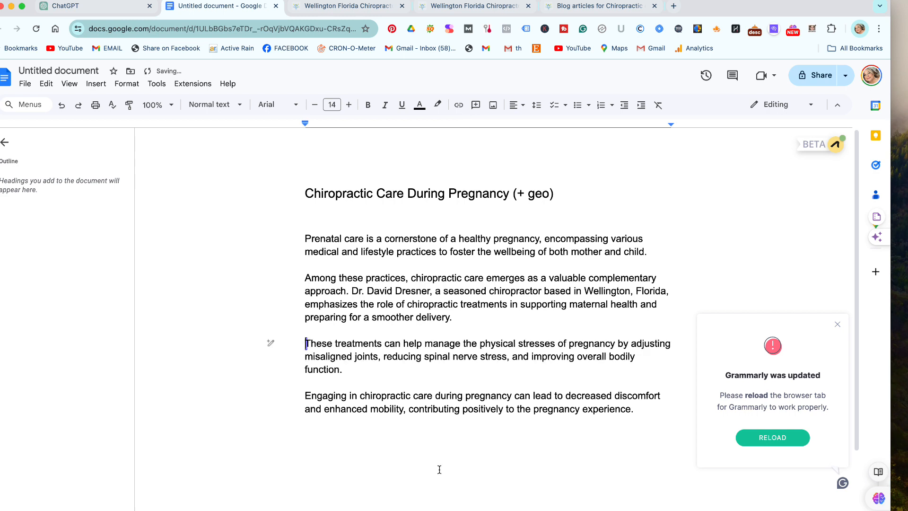
click(456, 443)
key(Return)
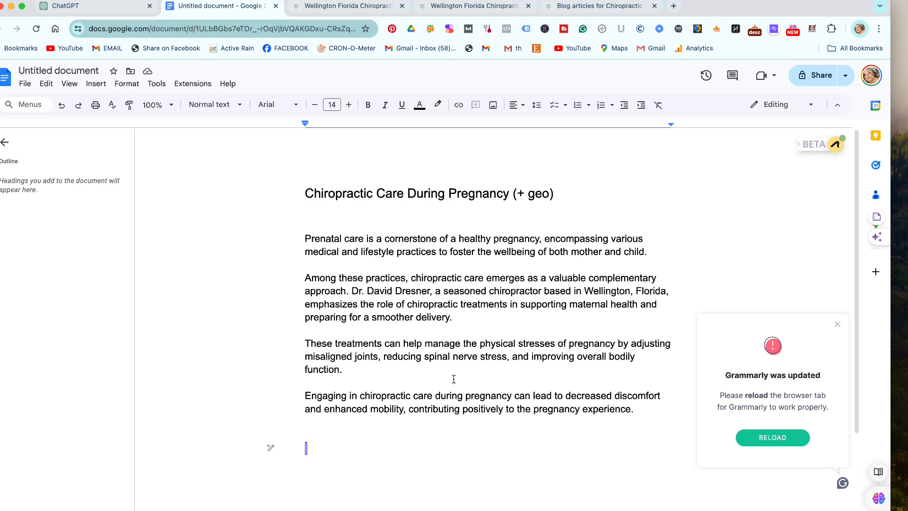
click(137, 8)
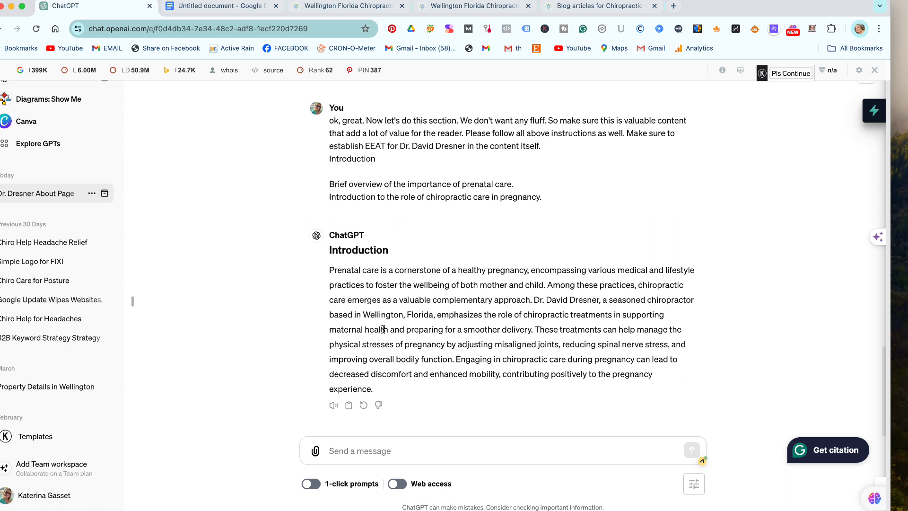
Ask ChatGPT to rewrite the Introduction section in first and second person.
click(374, 451)
text(Please)
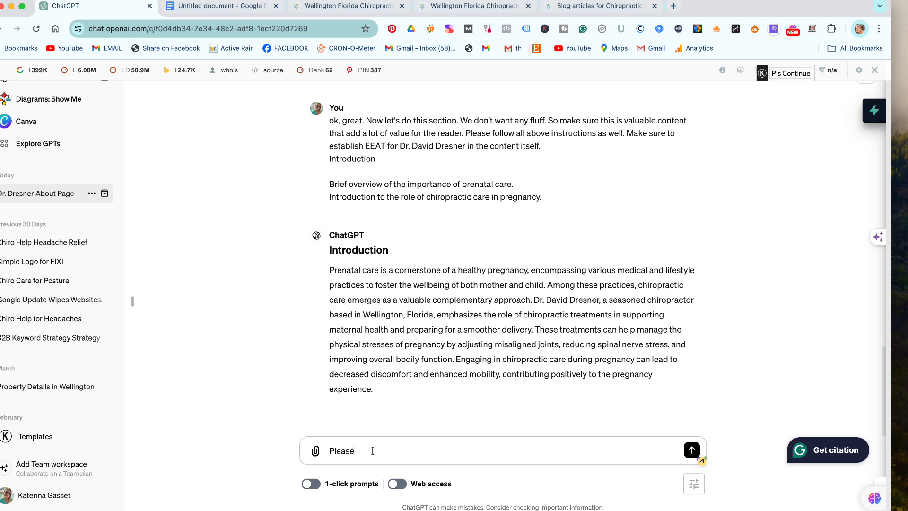
text( rewrite the)
key(BackSpace)
key(BackSpace)
text(is section, I forgot to mention)
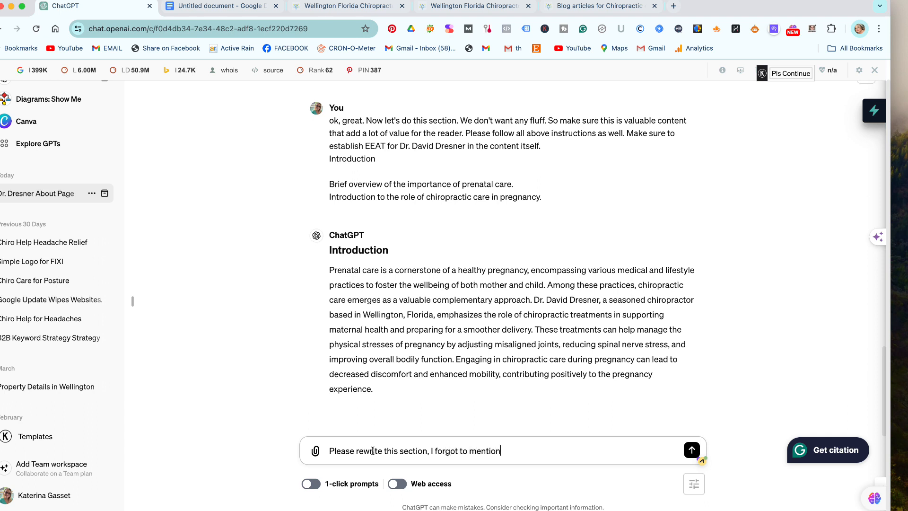
text( to write in first and second person.)
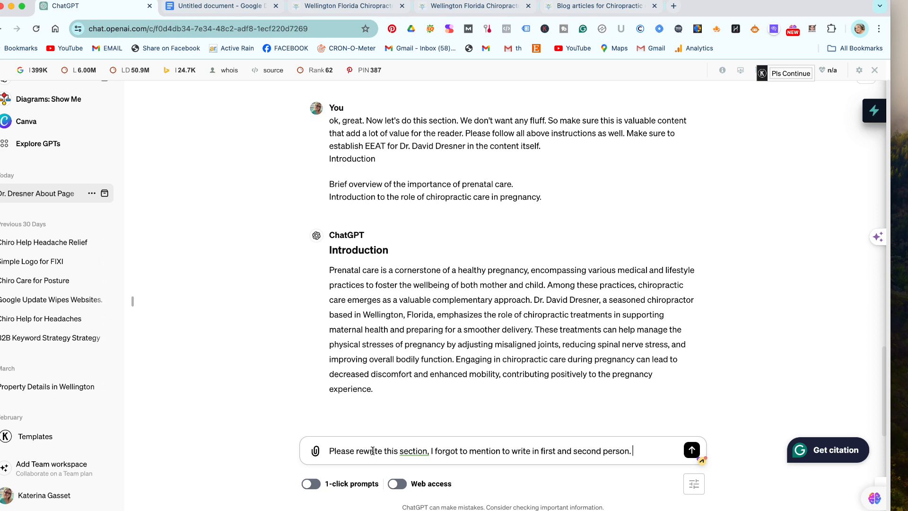
key(Return)
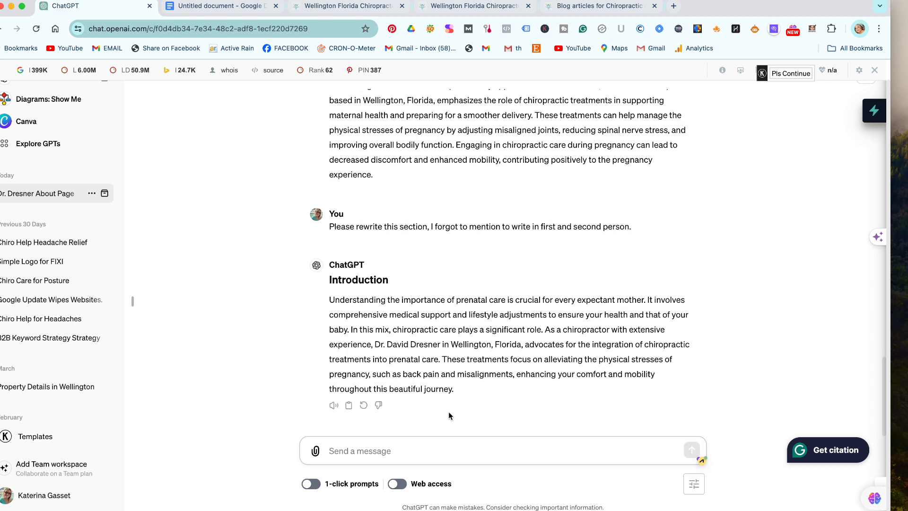
Delete the old Introduction paragraphs from the Google Doc.
drag(468, 390, 327, 310)
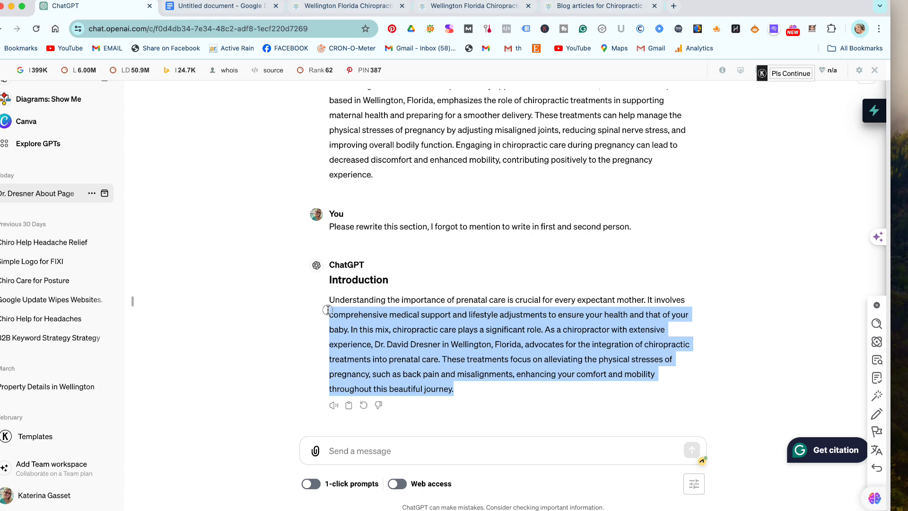
click(474, 390)
click(206, 7)
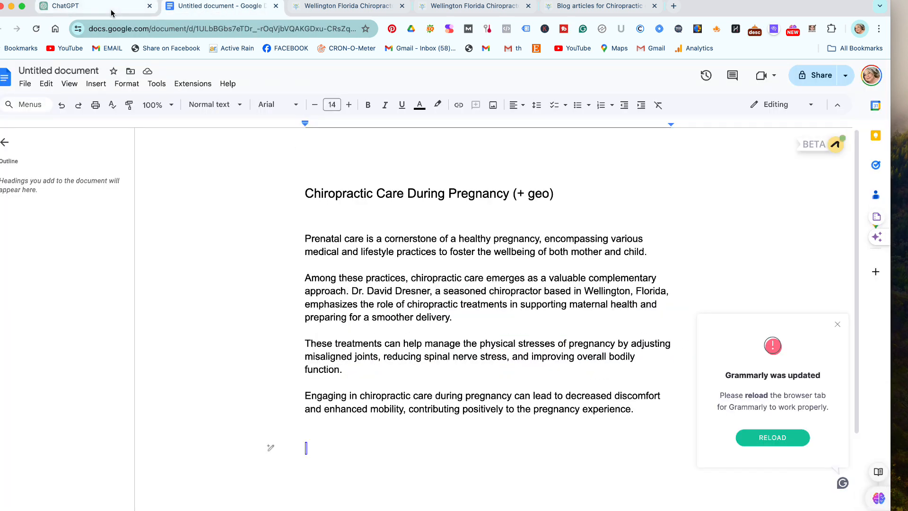
click(132, 18)
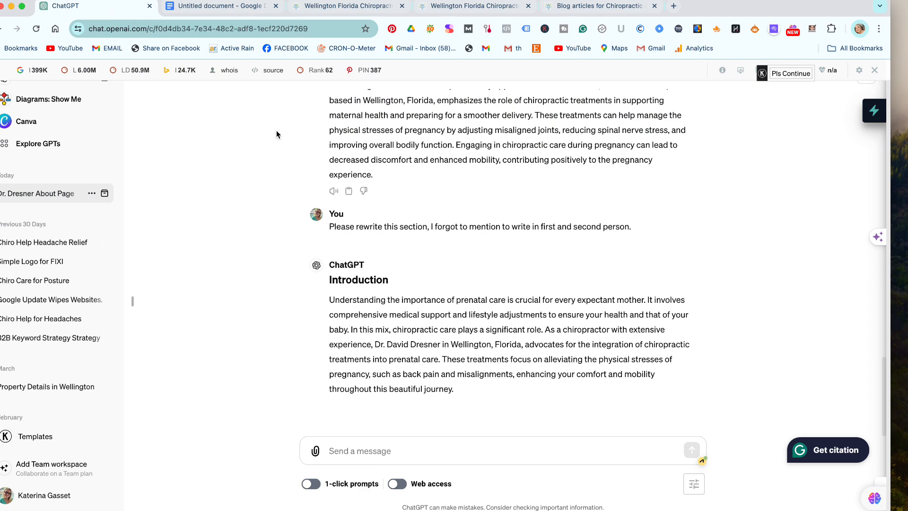
click(216, 6)
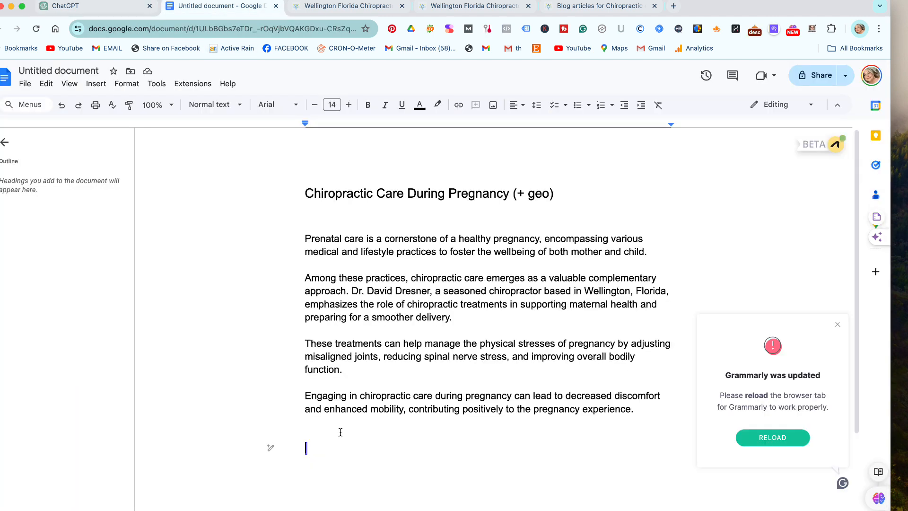
drag(307, 422, 284, 239)
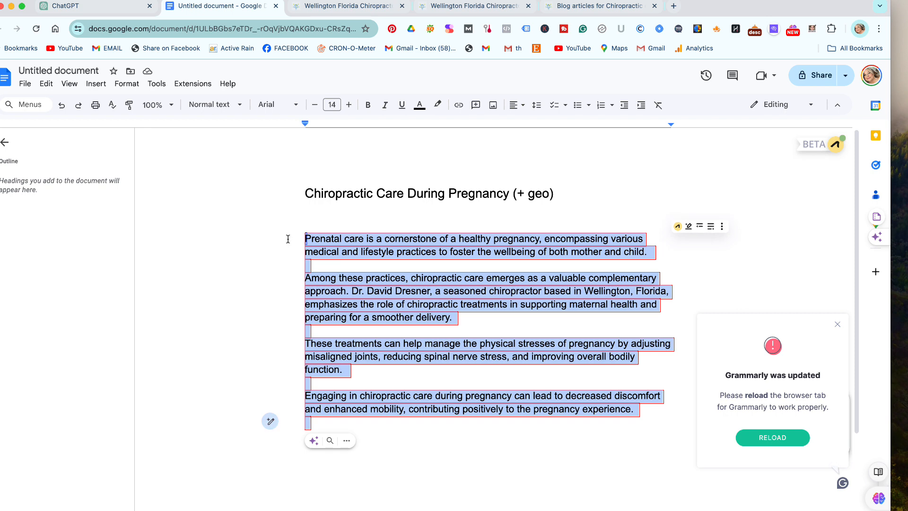
key(BackSpace)
Paste ChatGPT's rewritten second-person Introduction and remove its '### Introduction' line.
click(119, 13)
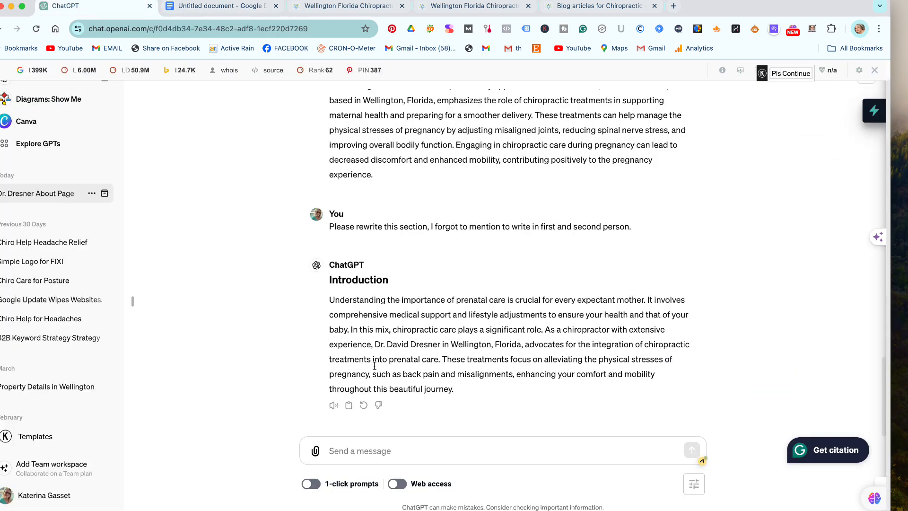
click(348, 406)
click(217, 7)
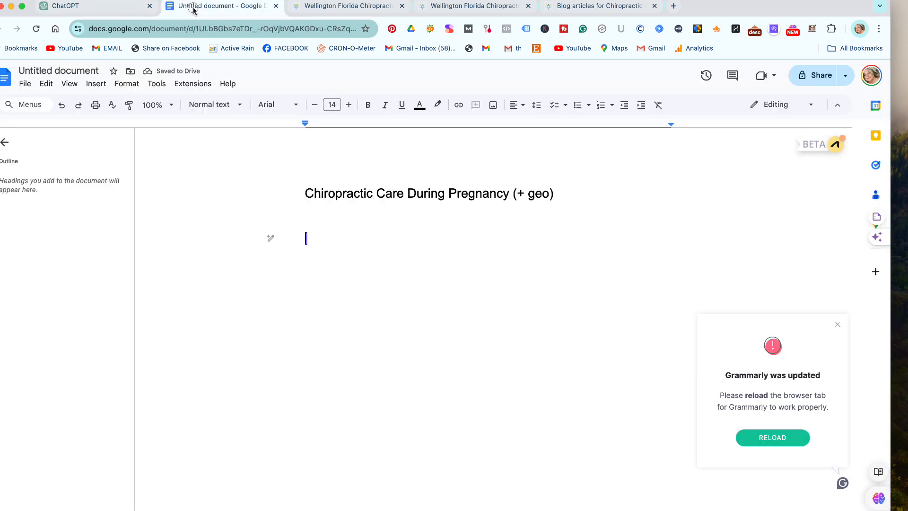
key(super+v)
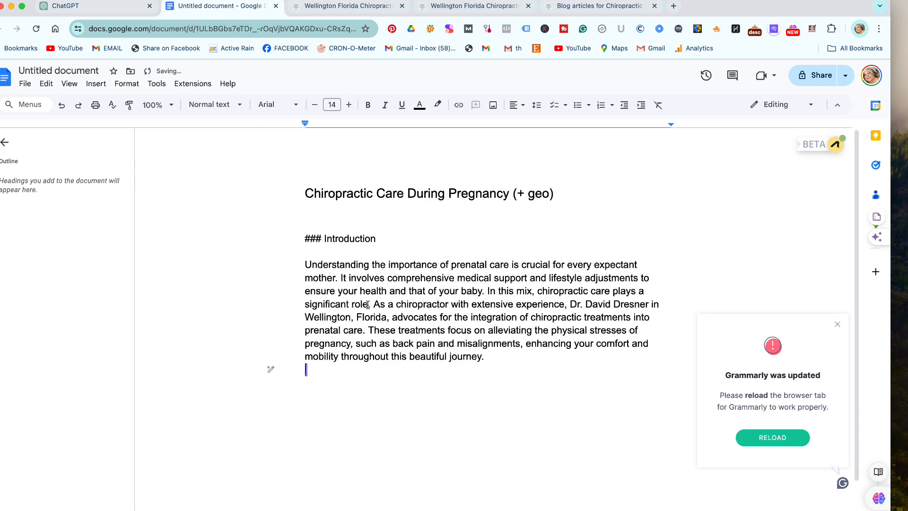
drag(376, 239, 247, 228)
key(BackSpace)
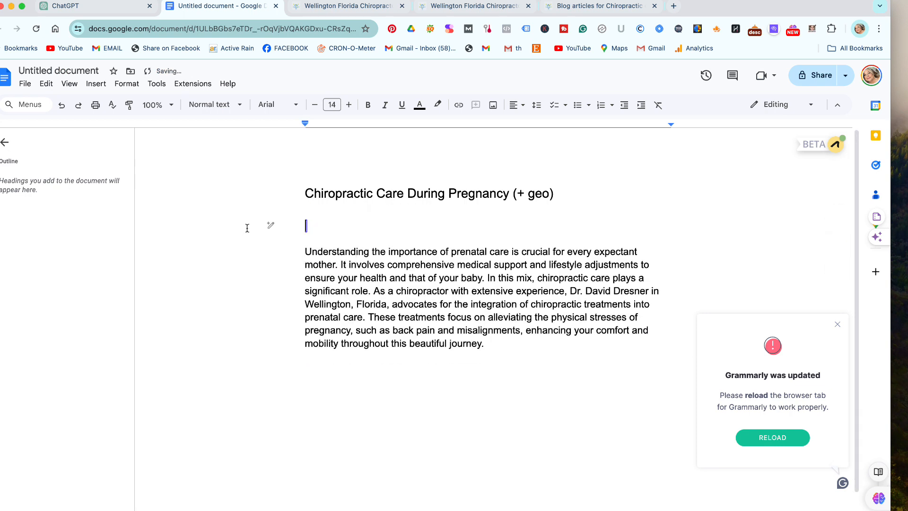
Split the new intro into three paragraphs at 'In this mix' and 'These treatments focus'.
click(486, 278)
key(Return)
key(Return)
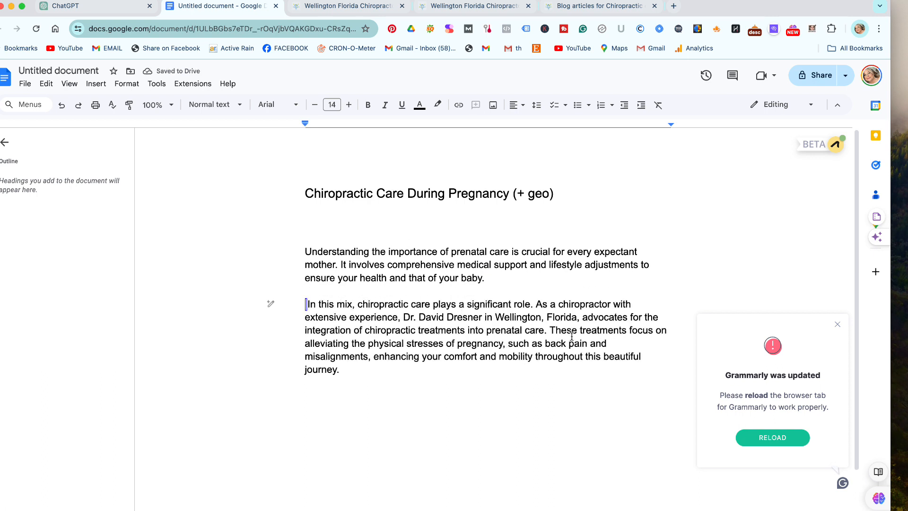
click(551, 329)
key(Return)
key(Return)
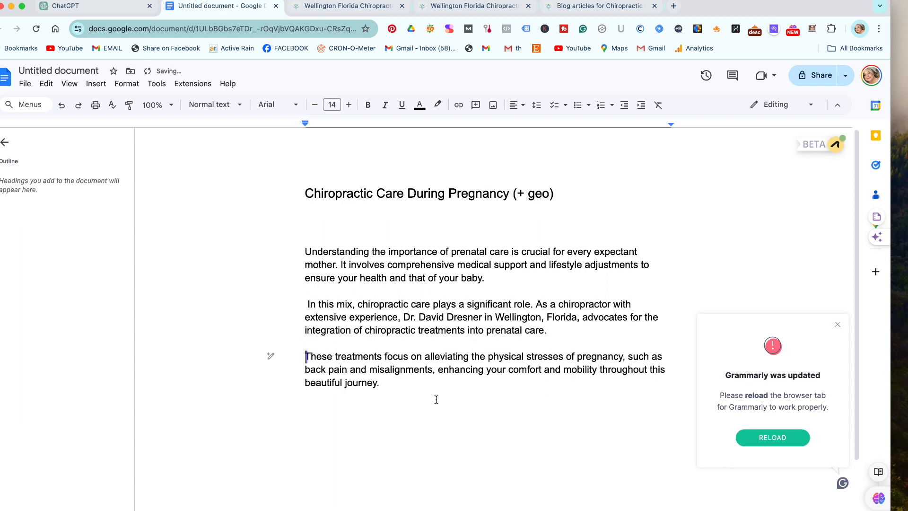
click(413, 385)
key(Return)
key(Return)
key(Return)
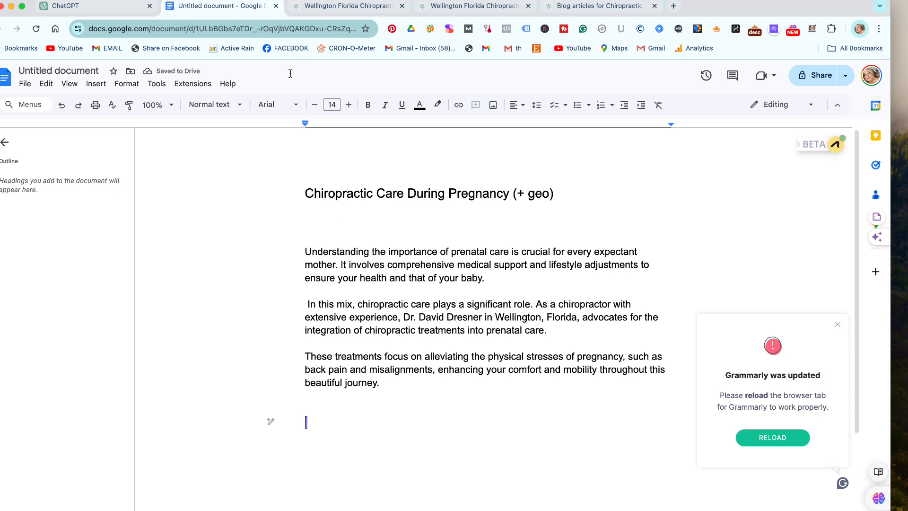
click(113, 6)
scroll(391, 203, up, 3)
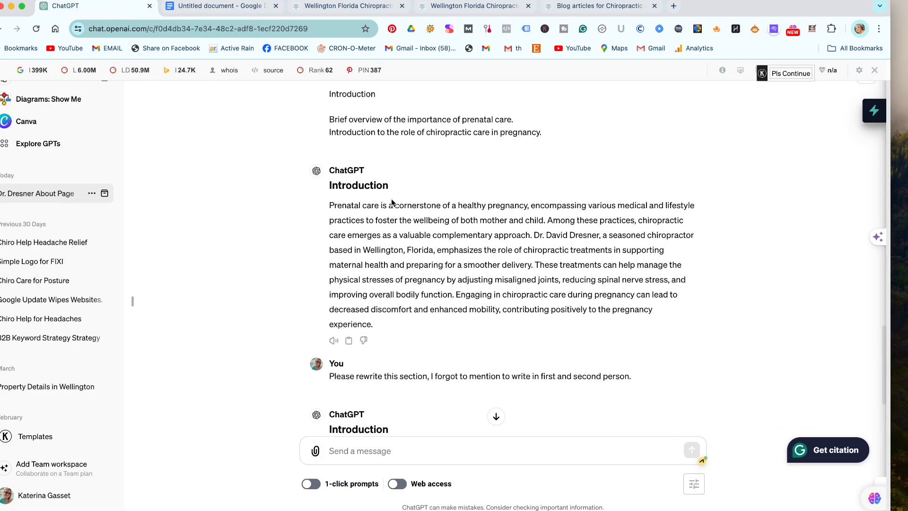
scroll(392, 204, up, 15)
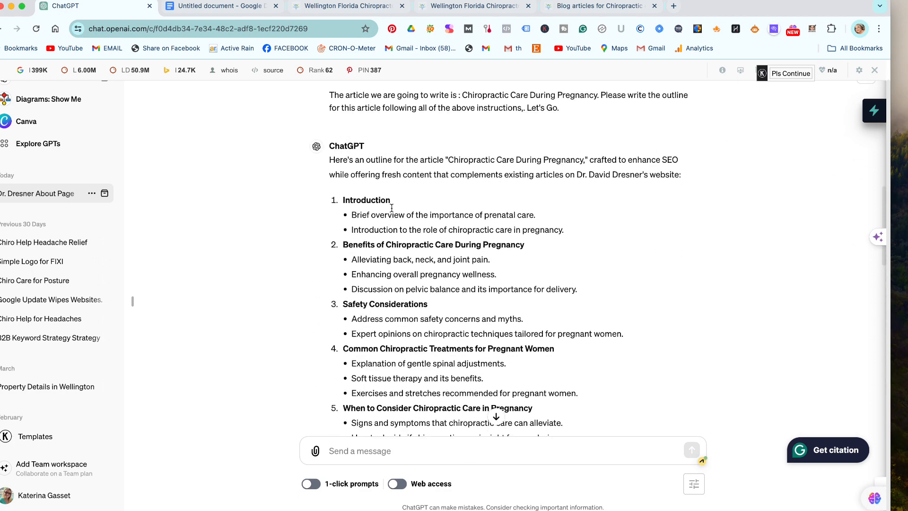
scroll(397, 208, down, 3)
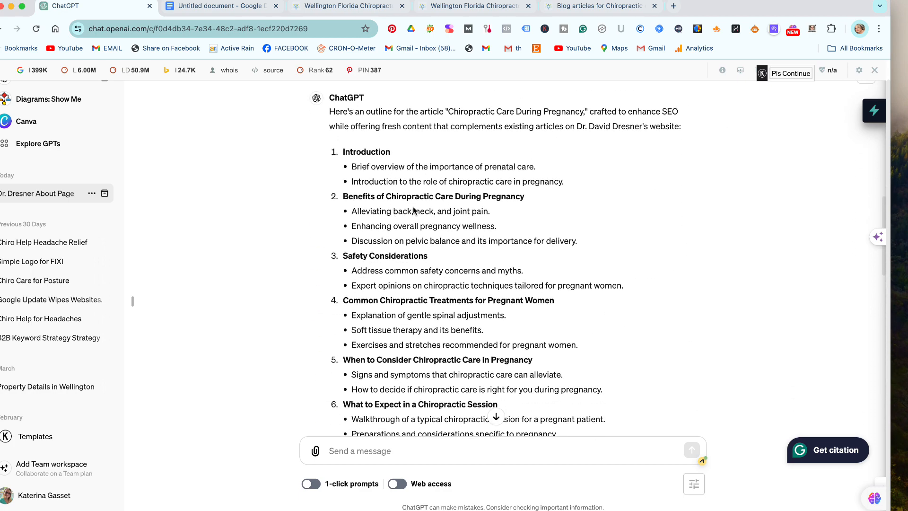
Request the 'Benefits of Chiropractic Care During Pregnancy' section in first and second person, then copy the reply.
drag(578, 242, 332, 202)
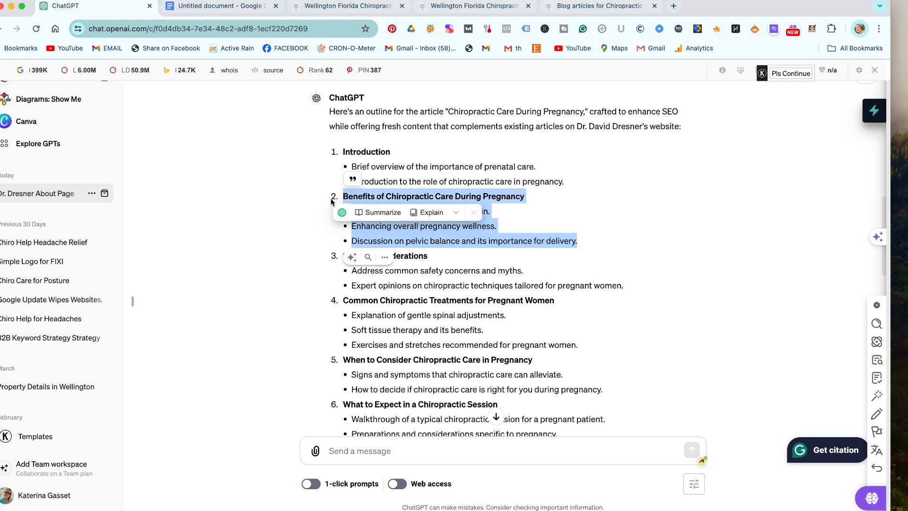
click(394, 455)
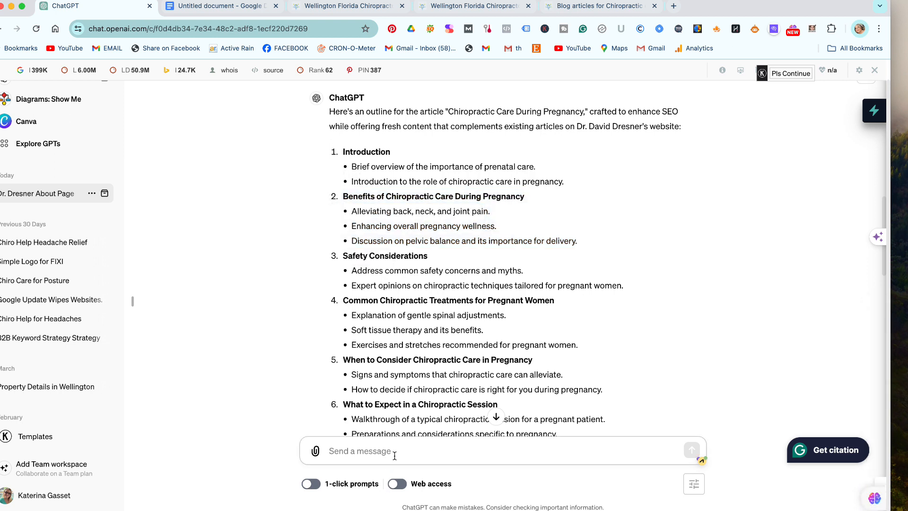
text(Ok, please)
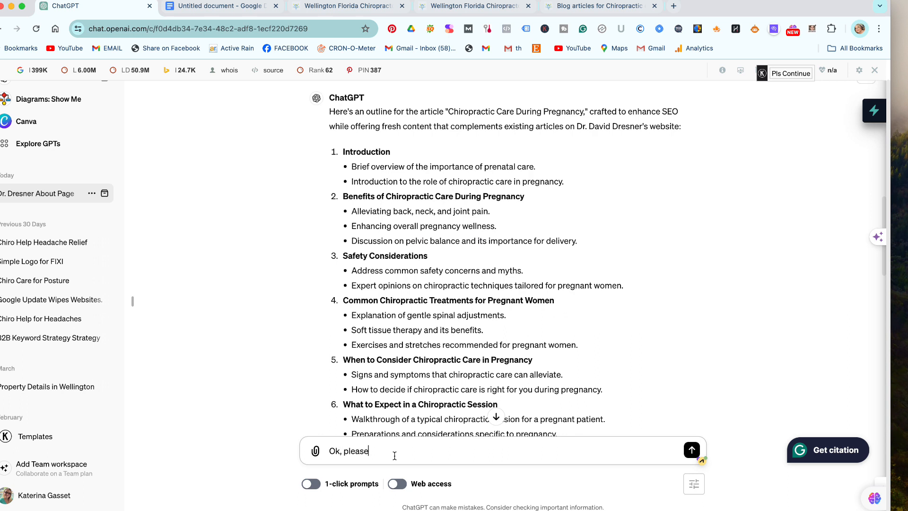
text( write the)
text(s next sectio,)
text( make)
text(ing )
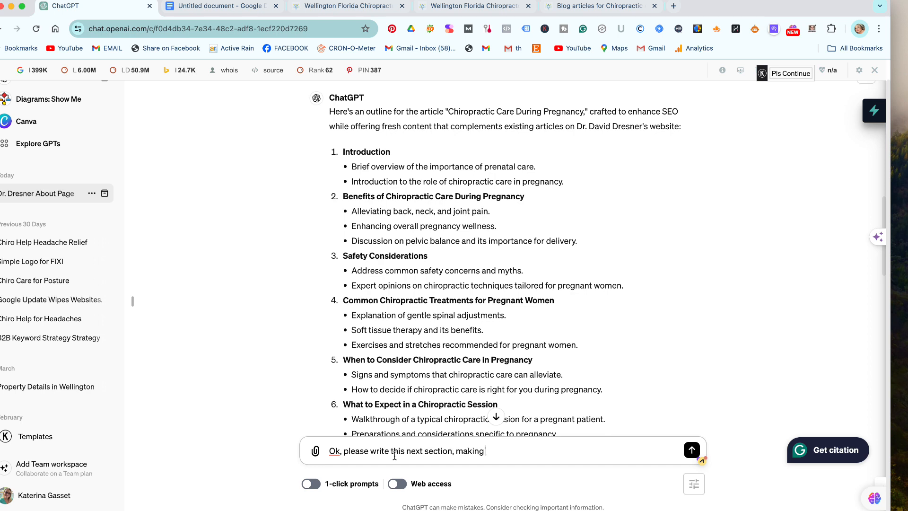
text(sure to use first and second per)
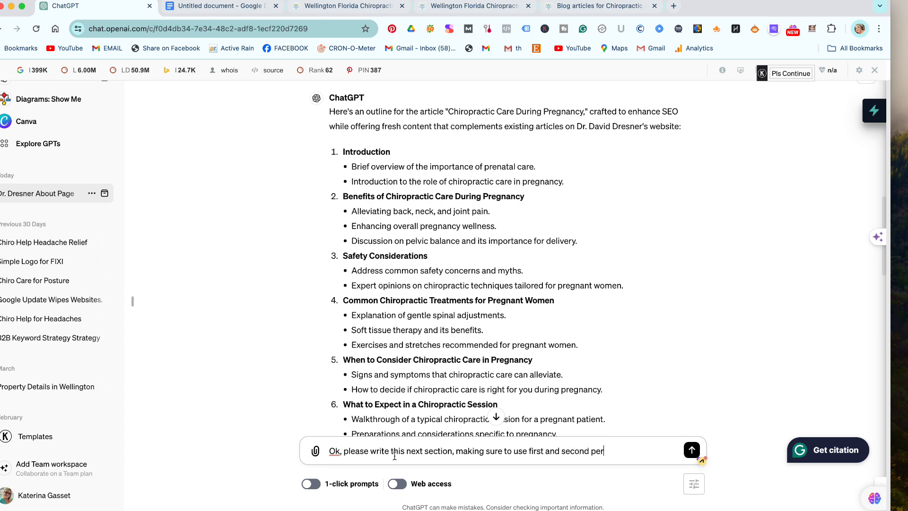
text(son an)
text(d u)
text(ll the rest of the above)
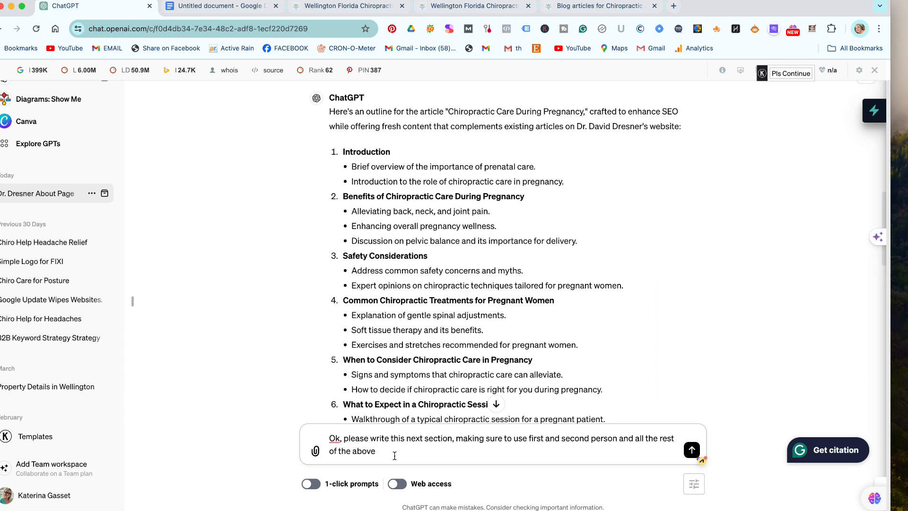
text( instructions:)
key(super+v)
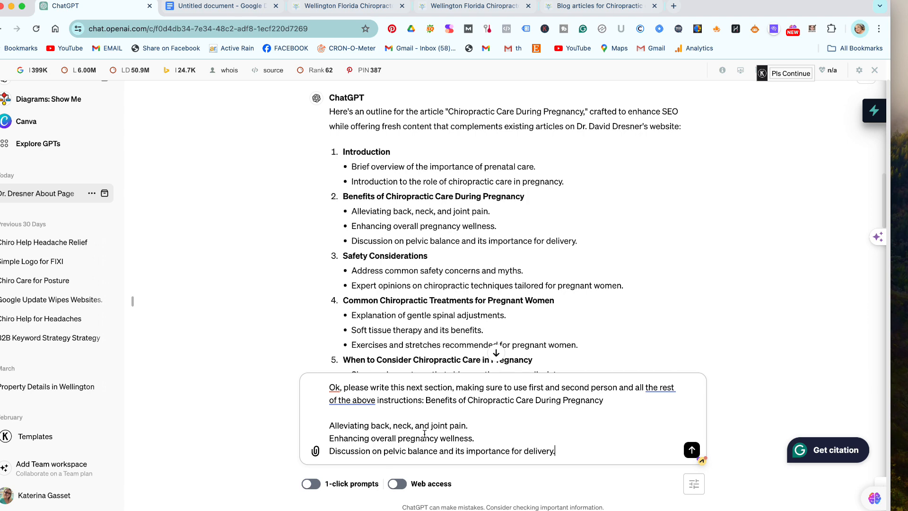
click(692, 450)
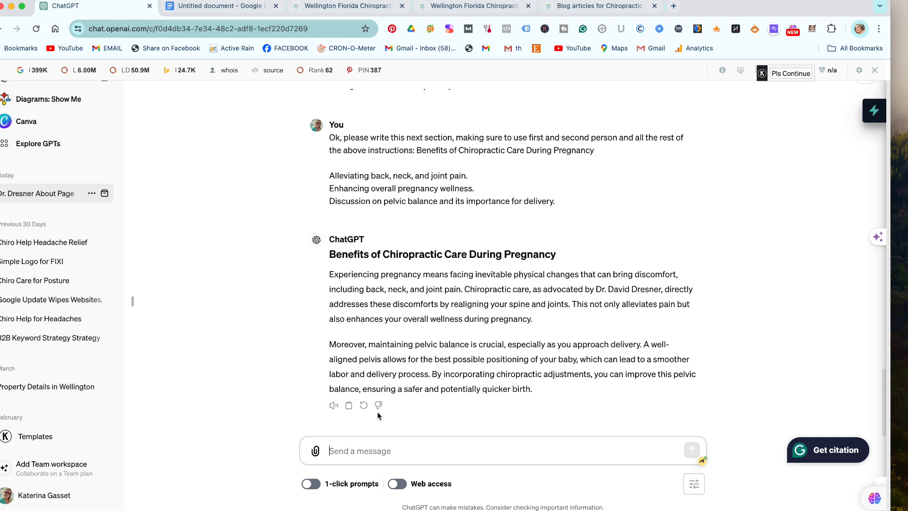
click(349, 406)
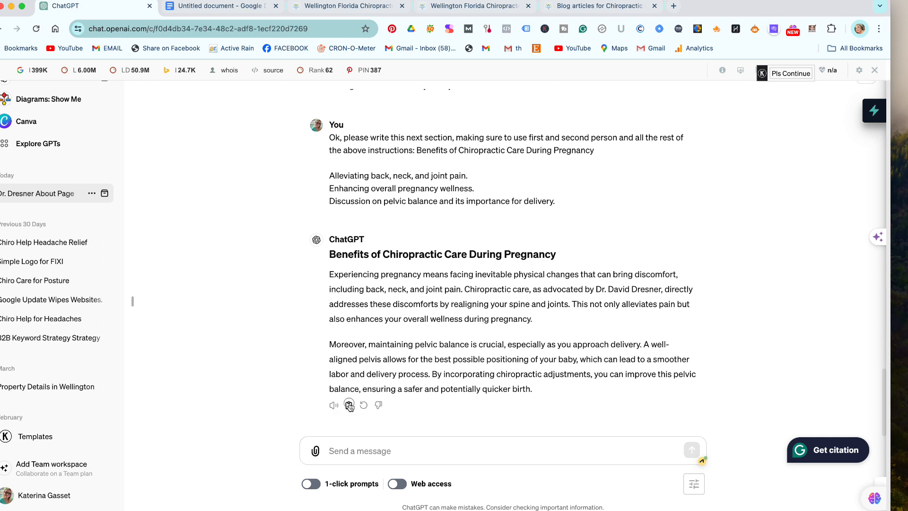
click(237, 7)
Paste the Benefits section, strip the ### prefix, and split paragraphs at 'Chiropractic care' and 'A well-aligned'.
key(super+v)
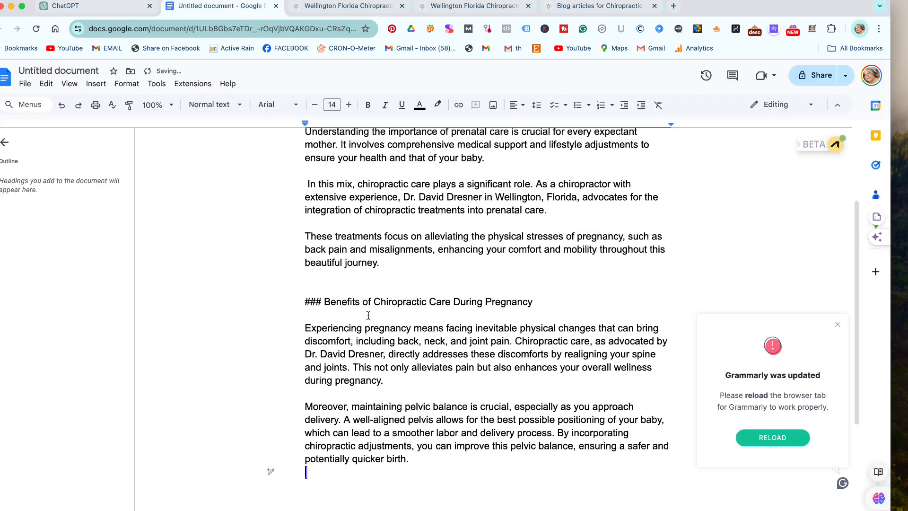
click(324, 299)
key(BackSpace)
key(BackSpace)
key(BackSpace)
key(BackSpace)
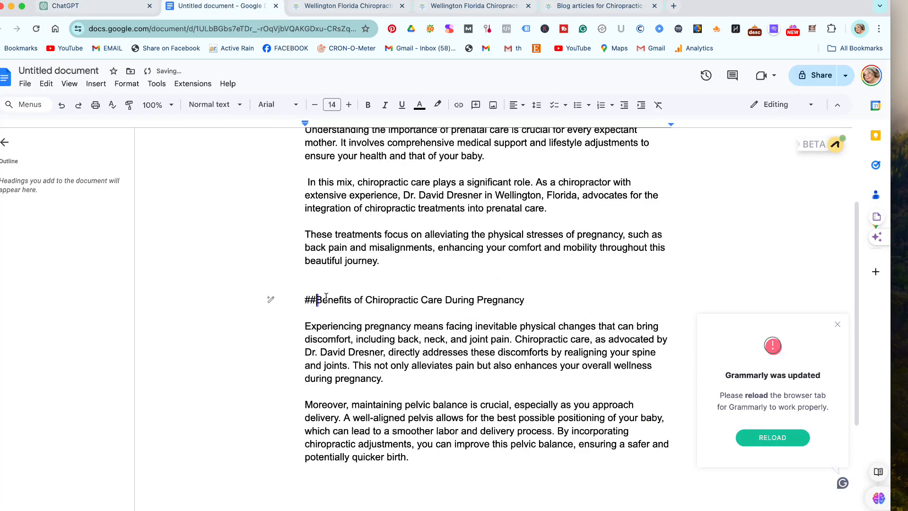
click(515, 339)
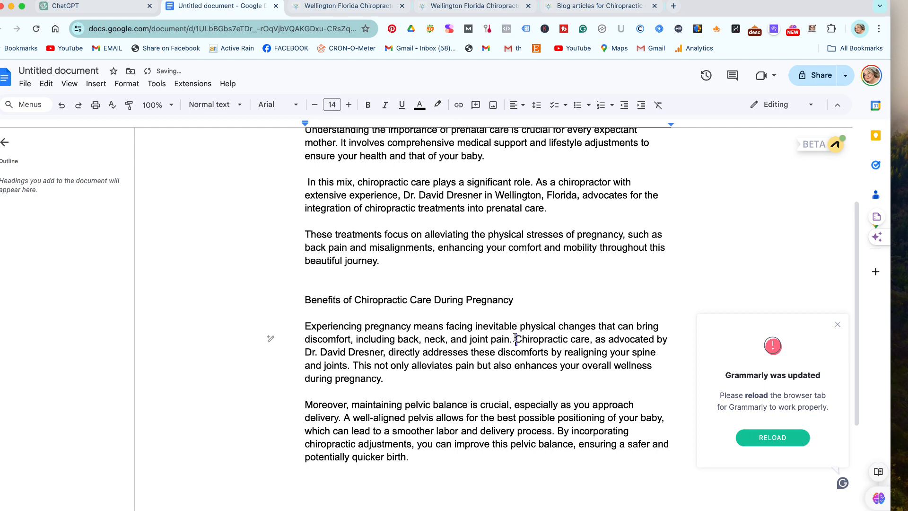
key(Return)
key(Return)
scroll(543, 269, down, 5)
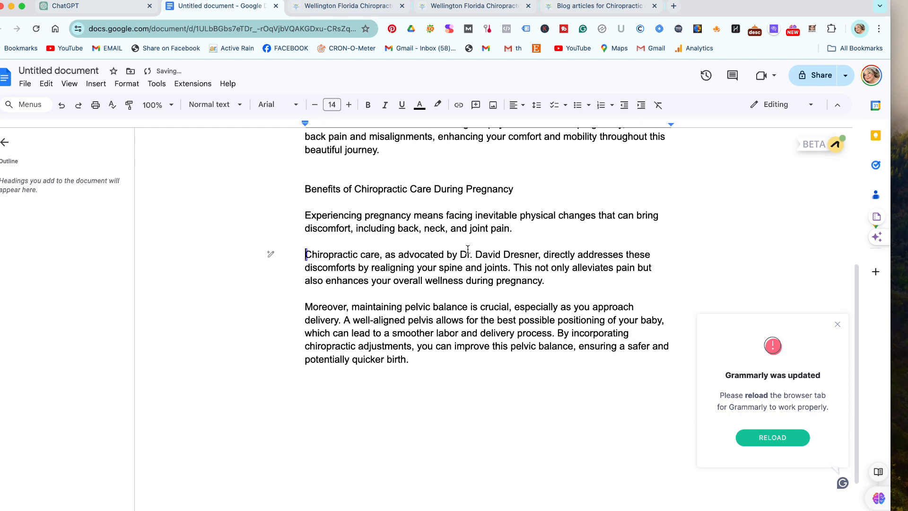
click(347, 323)
key(Return)
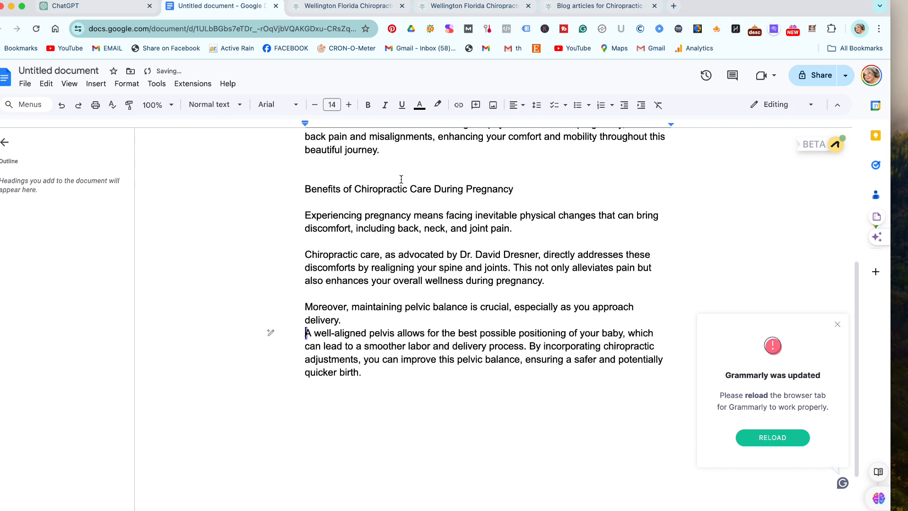
key(Return)
Split off the 'By incorporating' paragraph, add the missing period after 'delivery process', and add a closing blank line.
click(524, 359)
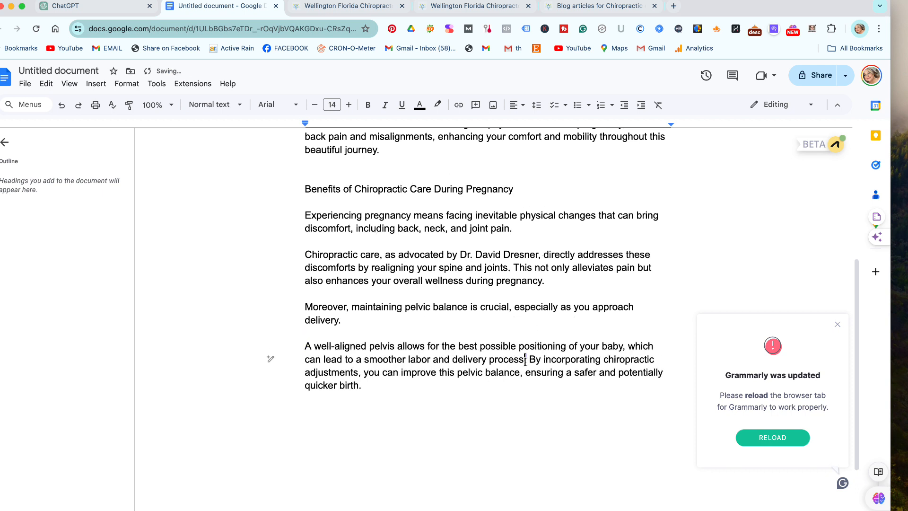
key(Return)
key(Return)
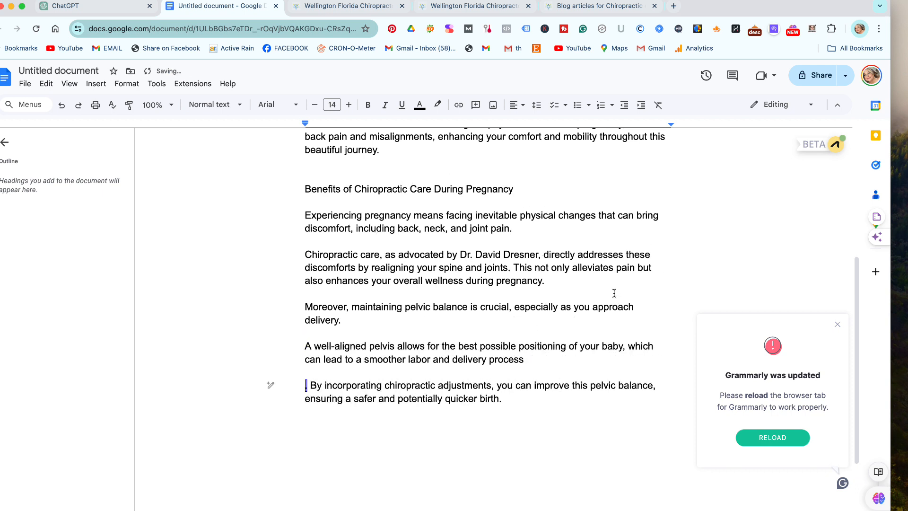
key(BackSpace)
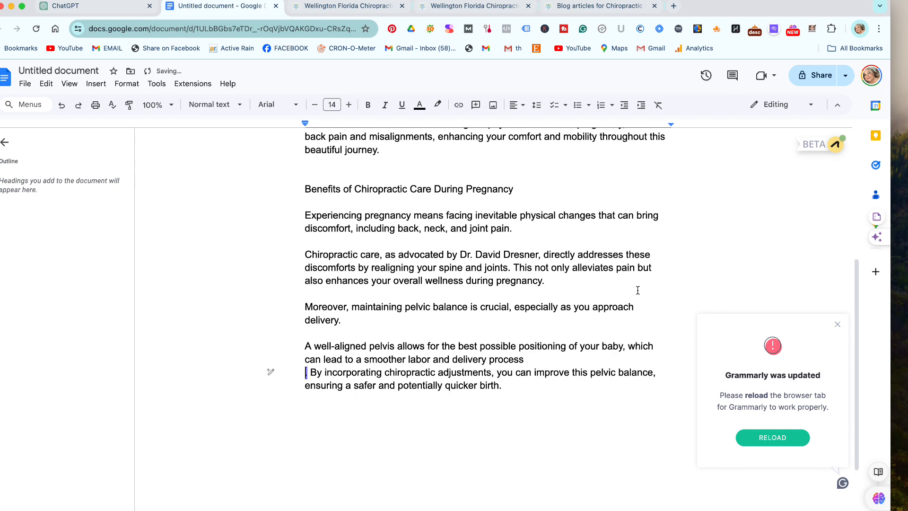
key(Delete)
key(Return)
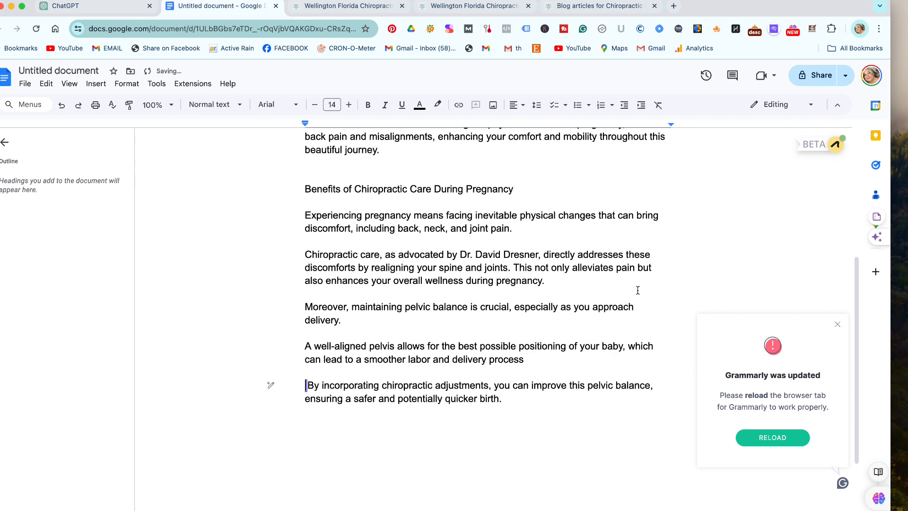
click(529, 359)
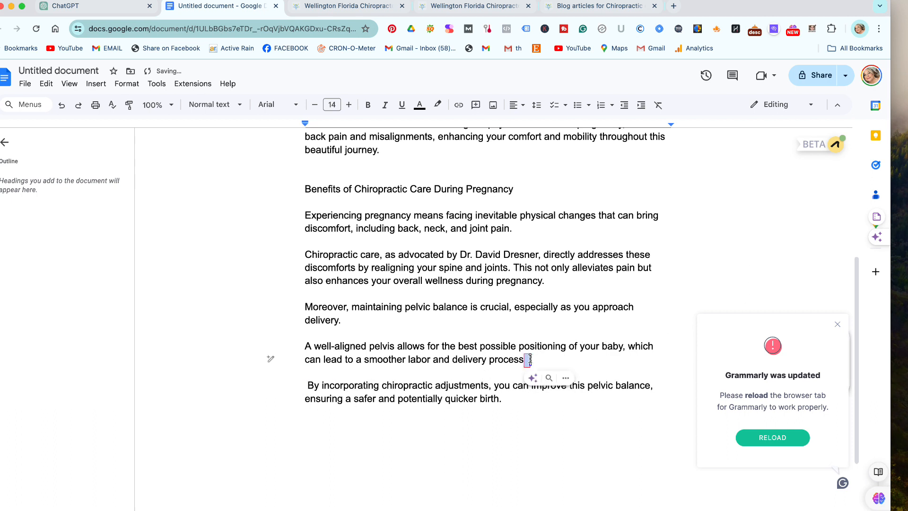
text(.)
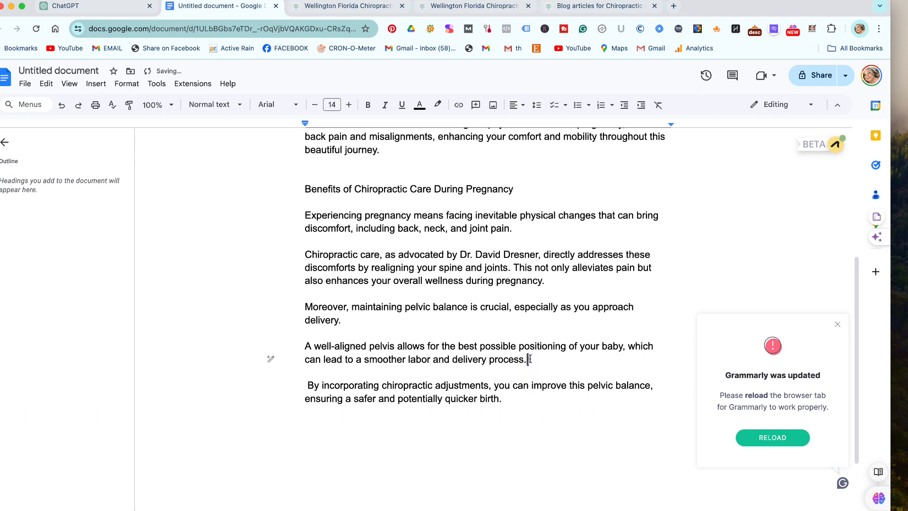
click(539, 420)
click(306, 386)
key(Delete)
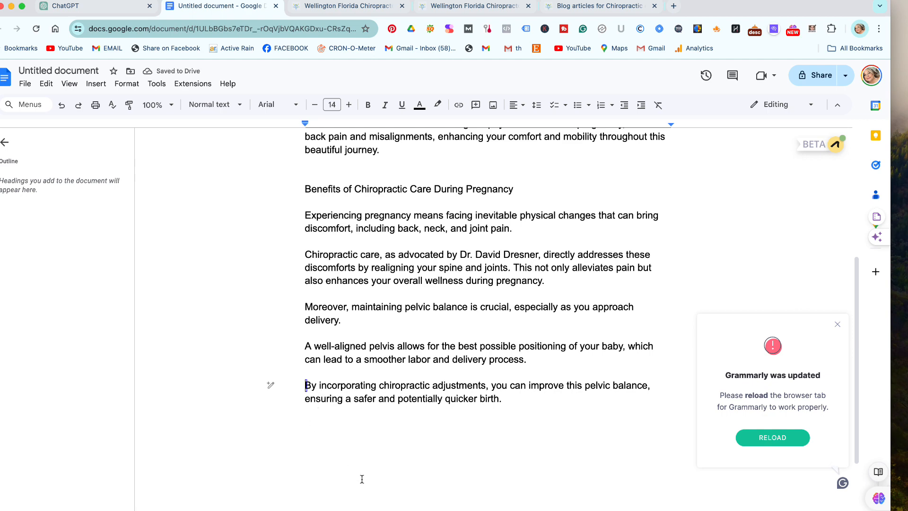
scroll(362, 479, up, 1)
scroll(362, 480, down, 1)
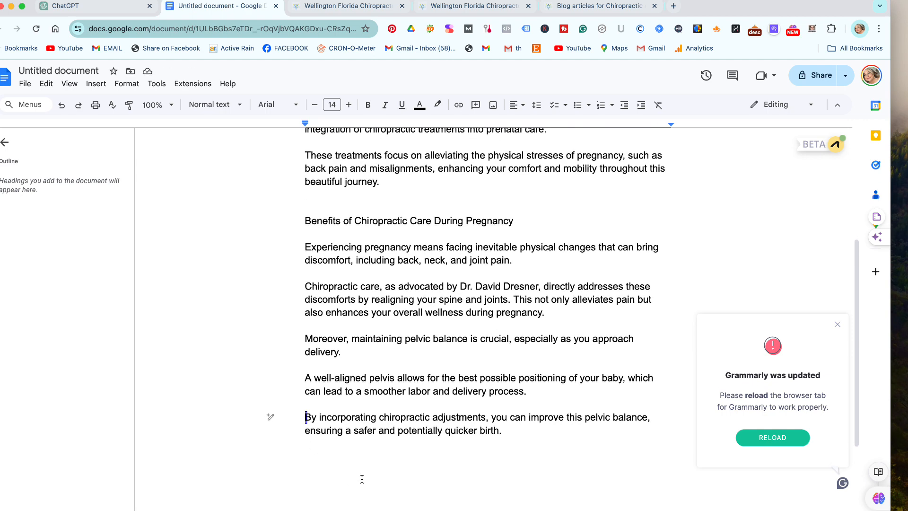
scroll(362, 479, down, 2)
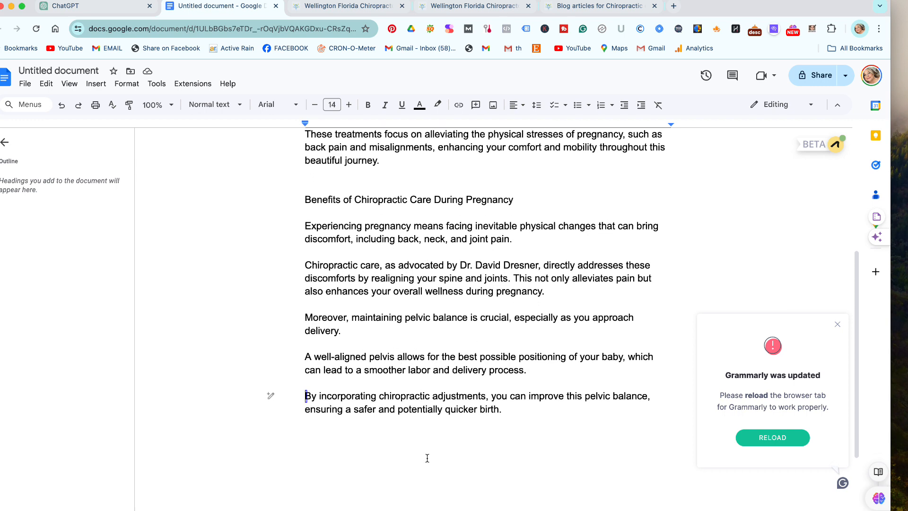
click(518, 408)
key(Return)
key(Return)
Ask ChatGPT for a bullet list of all pregnancy chiropractic benefits beyond those stated above, and copy the reply.
click(100, 7)
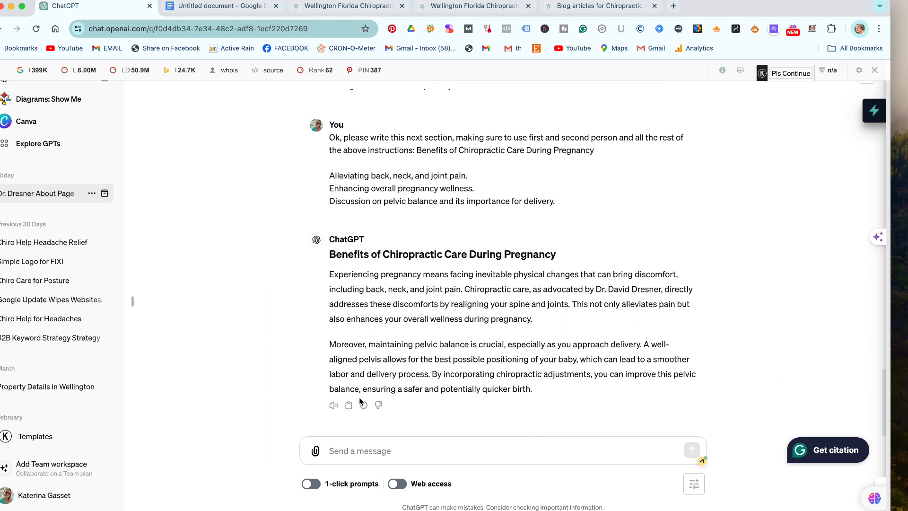
click(383, 456)
text(Can )
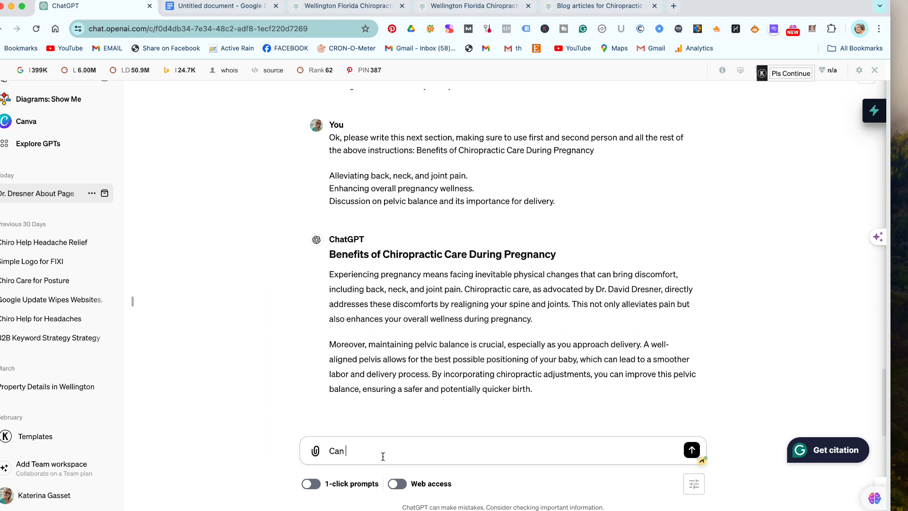
text(you please provide a l bullet list of)
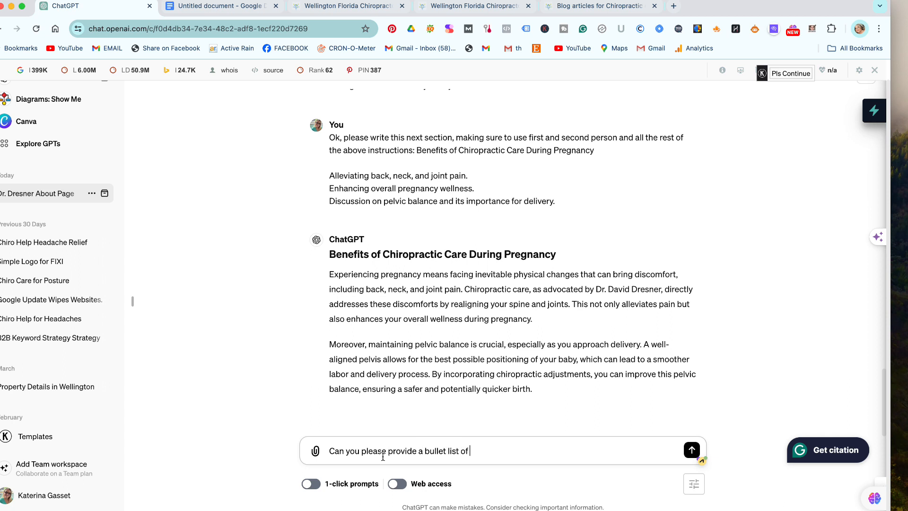
text( all of the benefits to gettin)
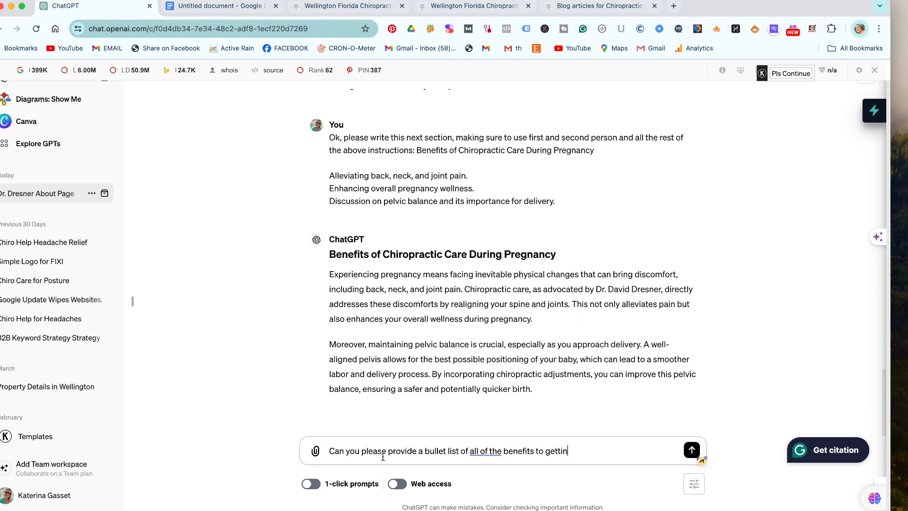
text(g chri)
text(opracto)
key(BackSpace)
text(ic care during pregnancy)
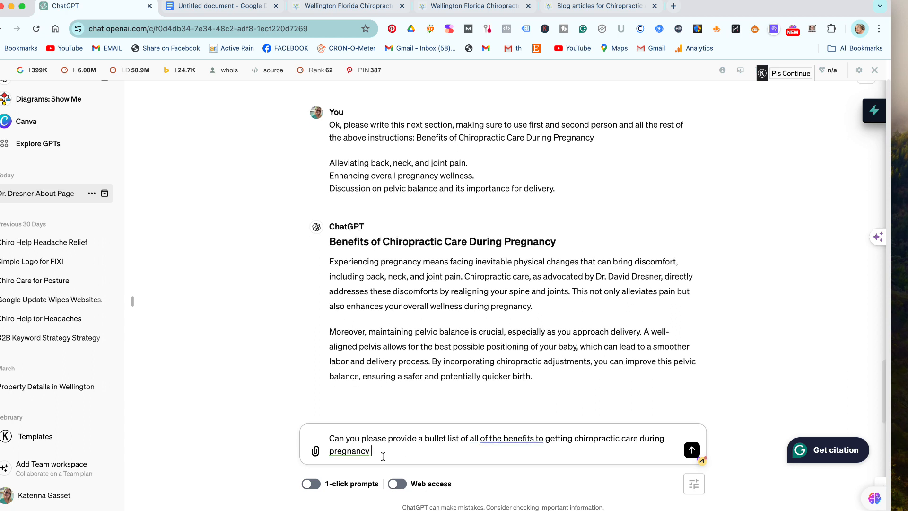
text(, and use more than what you have)
text(st)
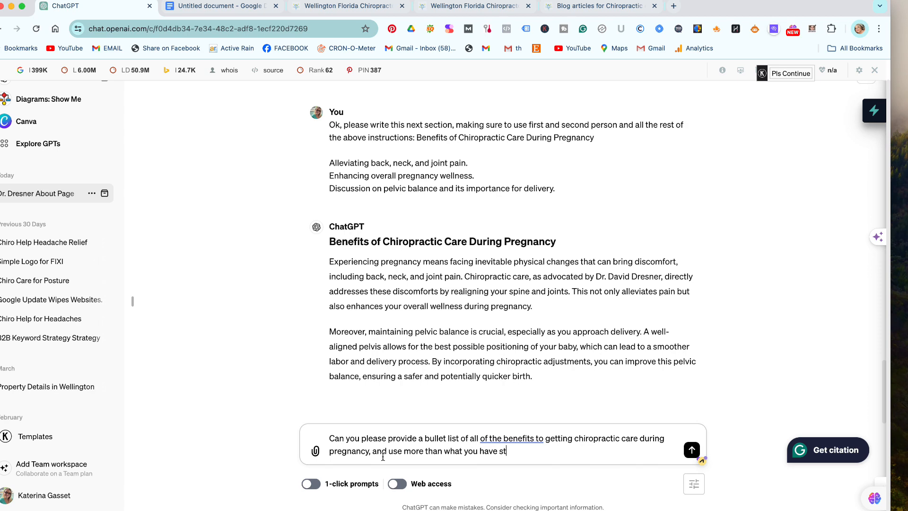
text(ated above.)
key(Return)
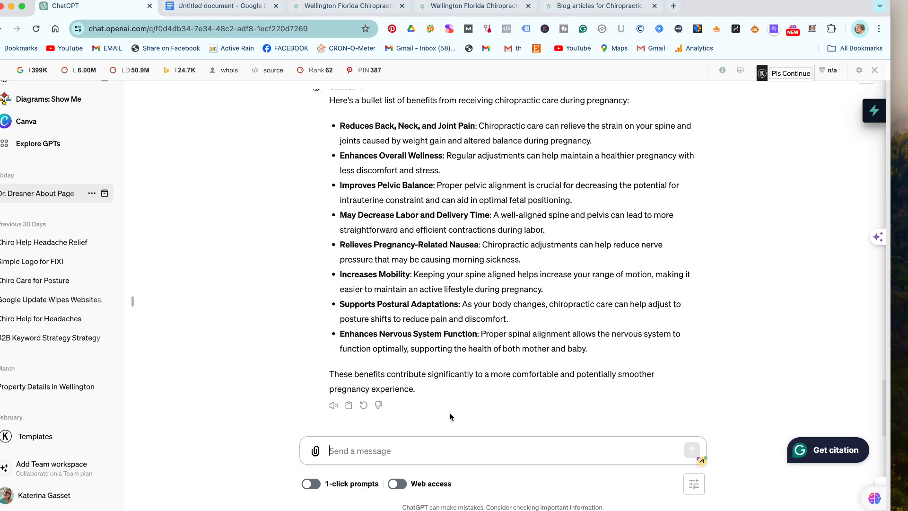
click(350, 406)
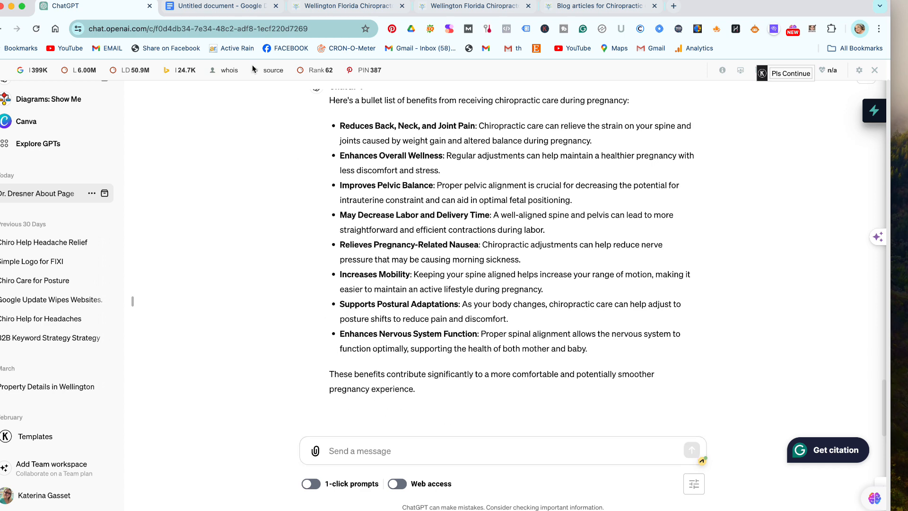
click(234, 8)
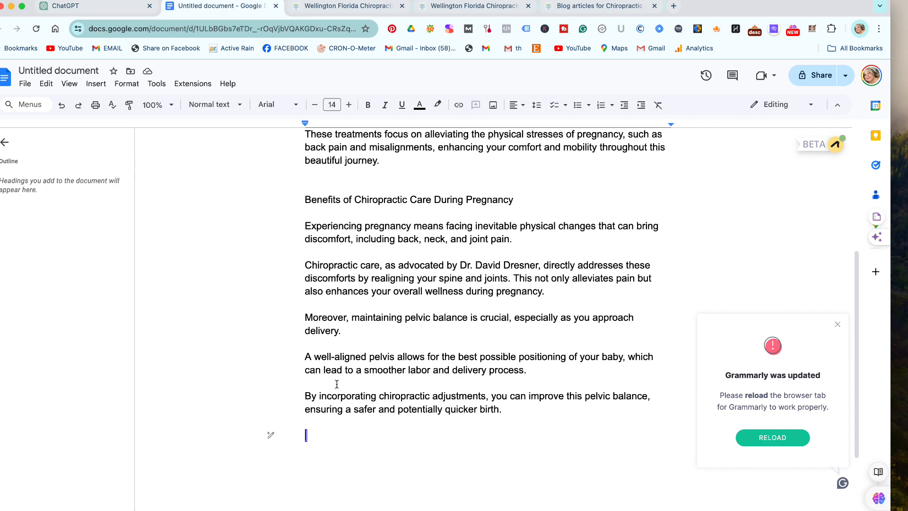
Paste ChatGPT's eight-point benefits list into the article.
key(super+v)
scroll(337, 383, up, 5)
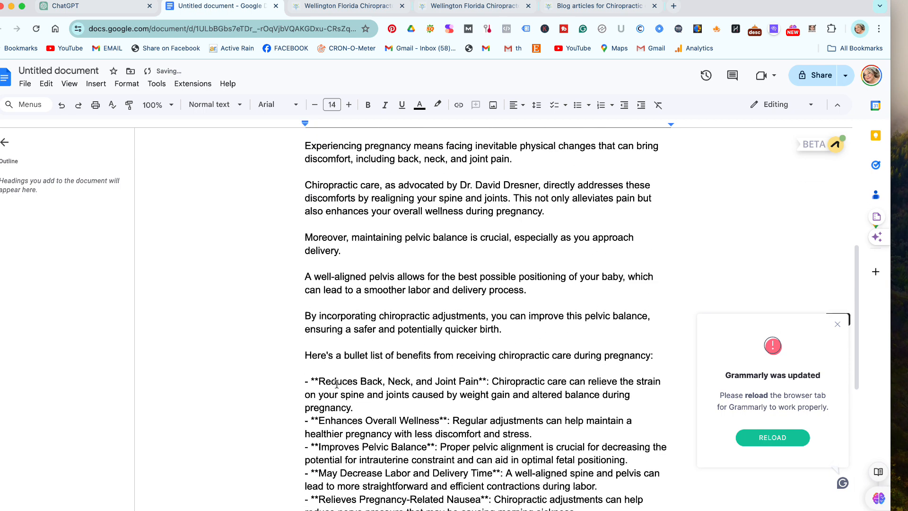
scroll(337, 383, down, 3)
Make the first 'Reduces' item a real bullet, removing its leading dash and asterisks.
drag(320, 247, 305, 246)
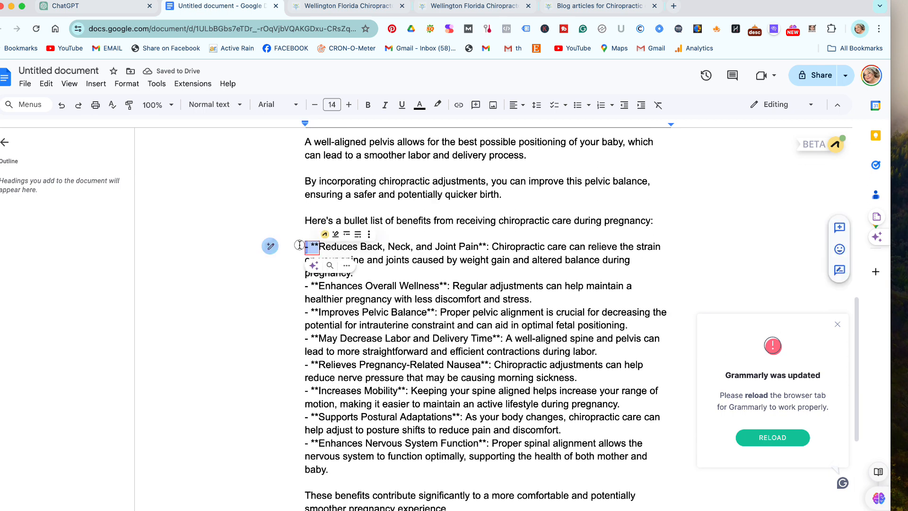
click(577, 105)
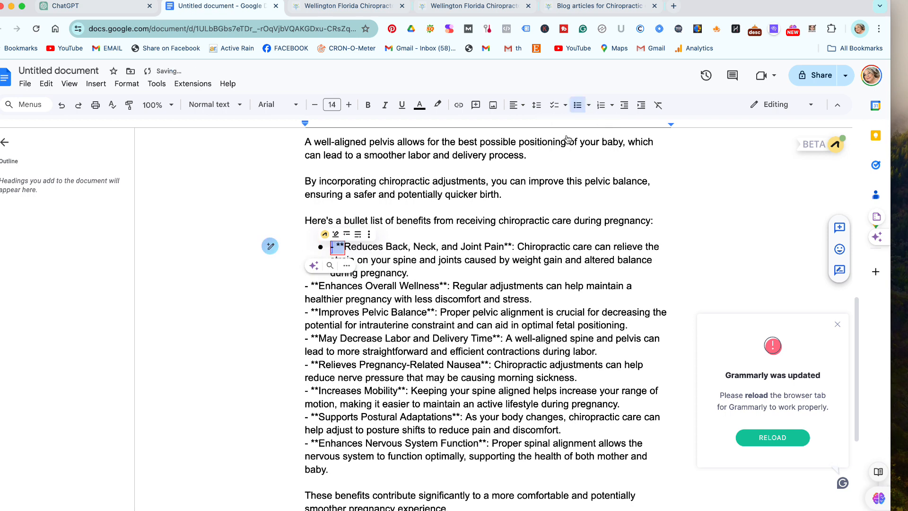
click(667, 246)
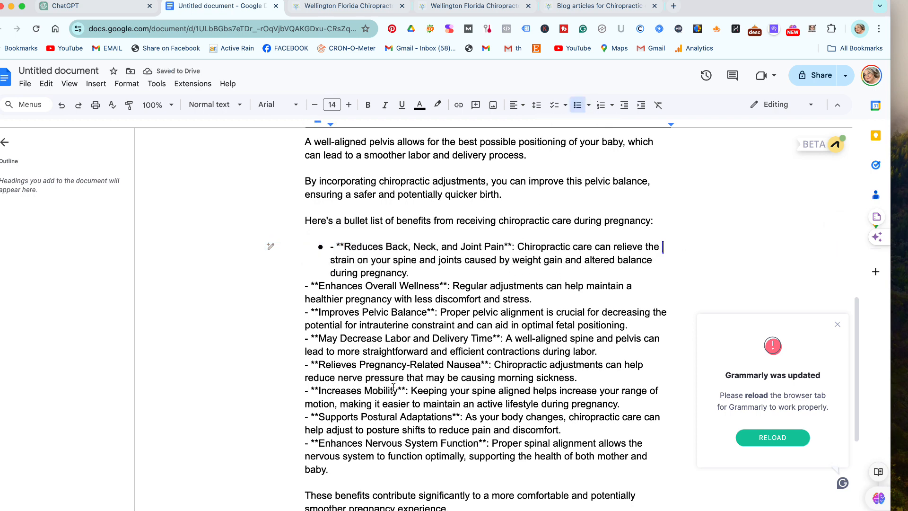
click(342, 247)
key(BackSpace)
key(BackSpace)
key(BackSpace)
key(BackSpace)
key(BackSpace)
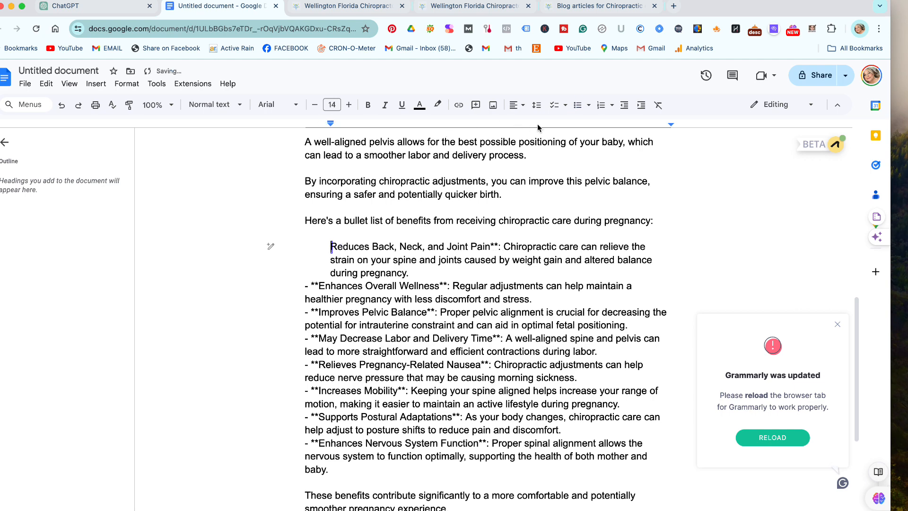
click(577, 104)
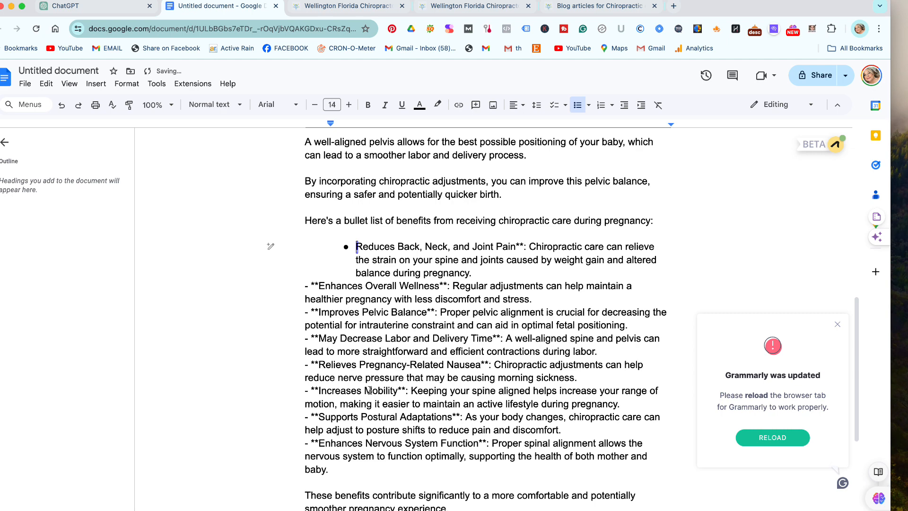
Add a new empty paragraph after the list's closing sentence.
scroll(403, 425, down, 5)
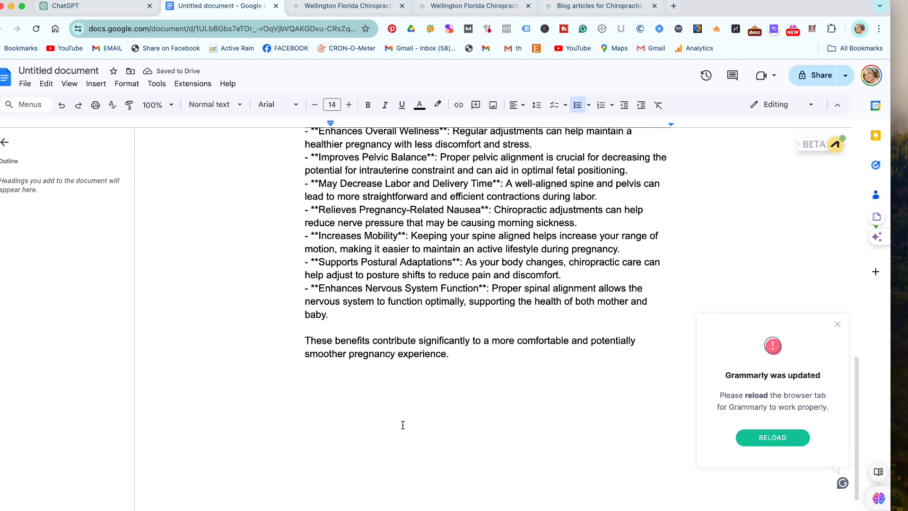
scroll(403, 424, up, 2)
click(464, 410)
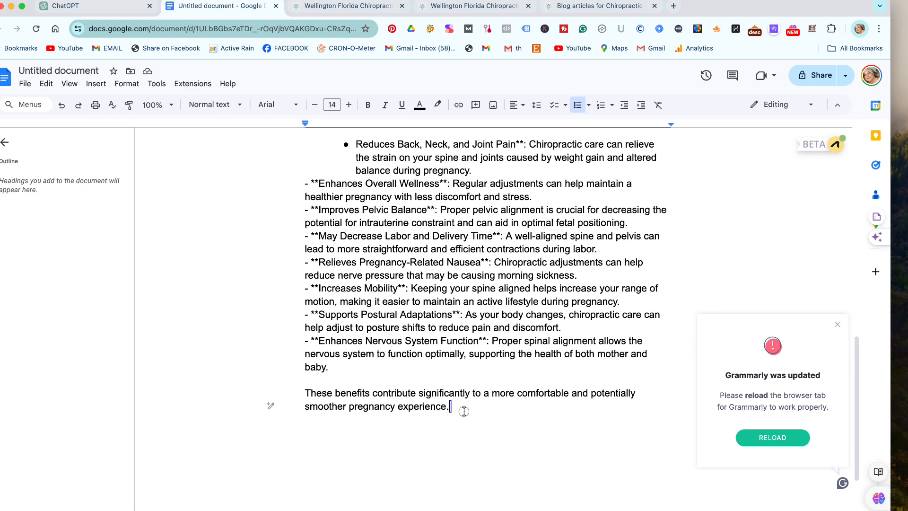
key(Return)
key(Return)
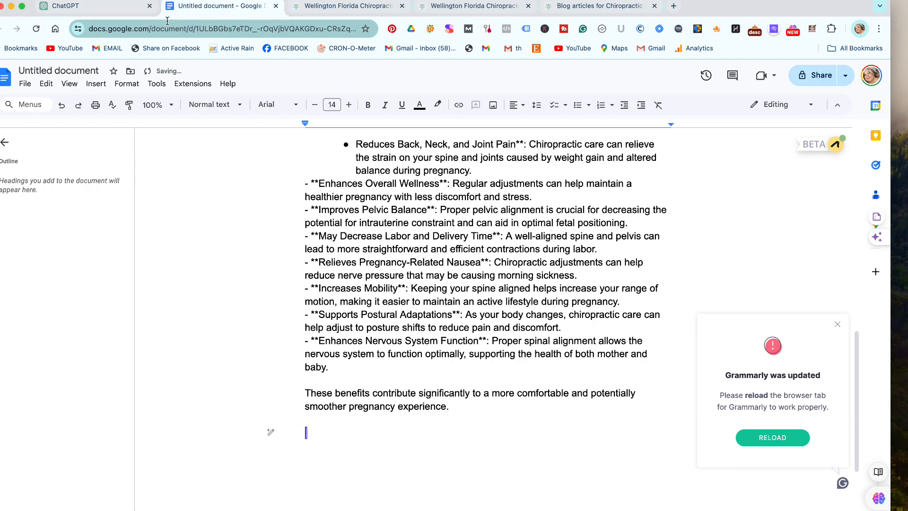
Select the Safety Considerations points from ChatGPT's earlier article outline.
click(95, 6)
scroll(387, 293, up, 7)
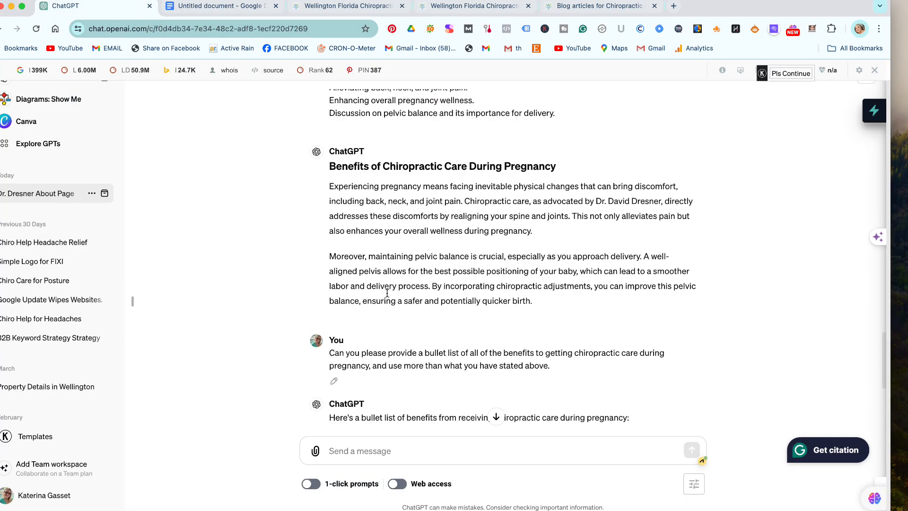
scroll(387, 294, up, 20)
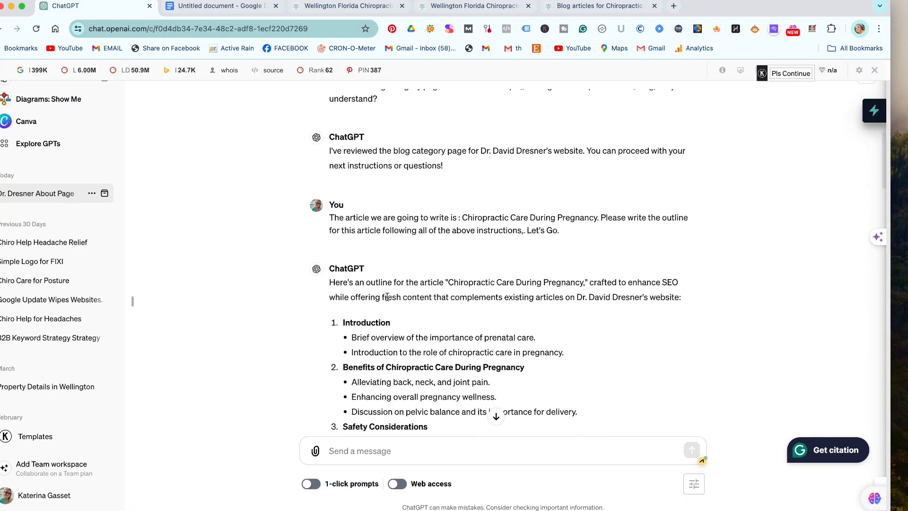
scroll(387, 298, down, 5)
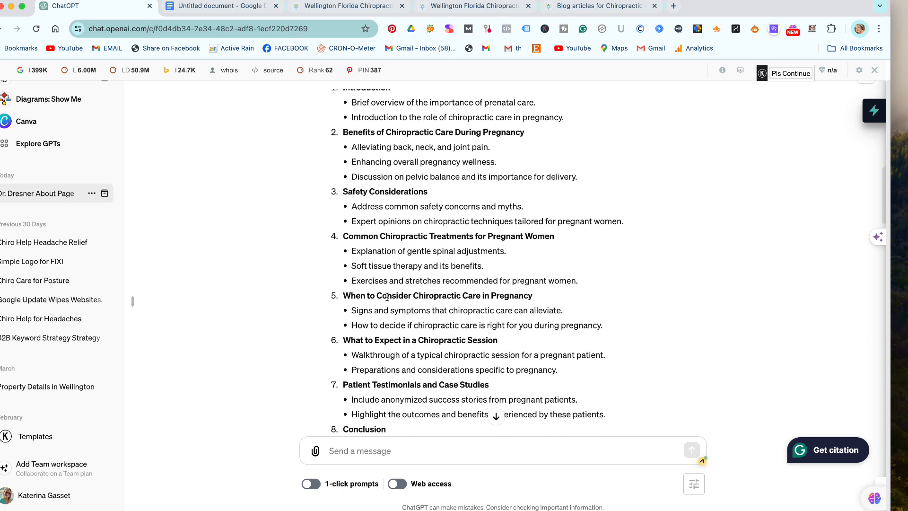
scroll(387, 297, down, 2)
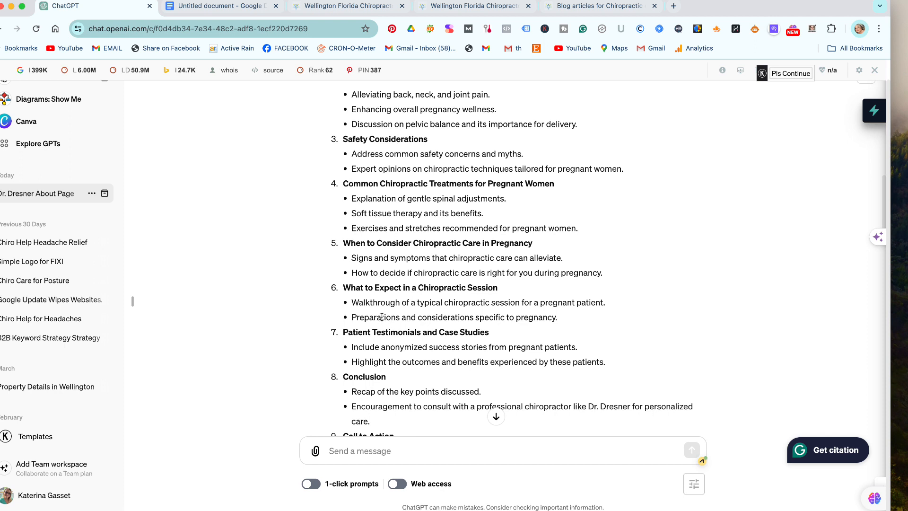
scroll(382, 317, up, 1)
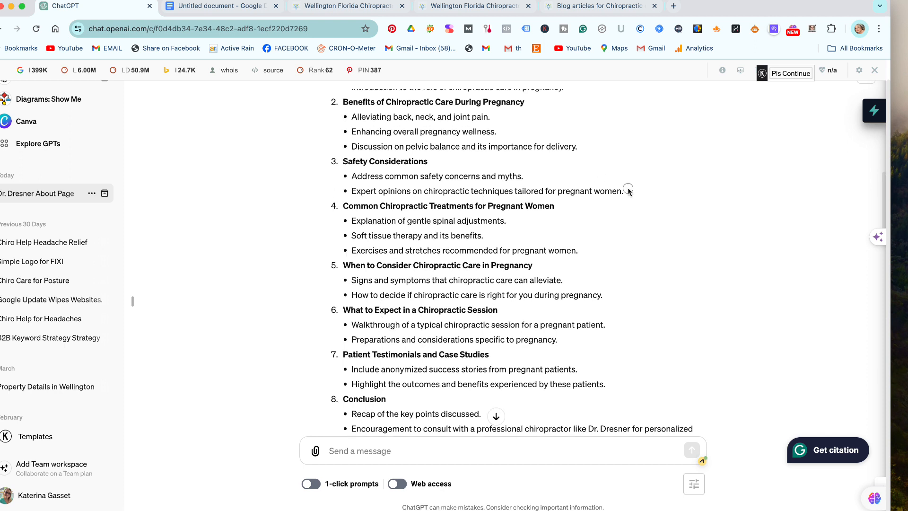
drag(626, 191, 335, 162)
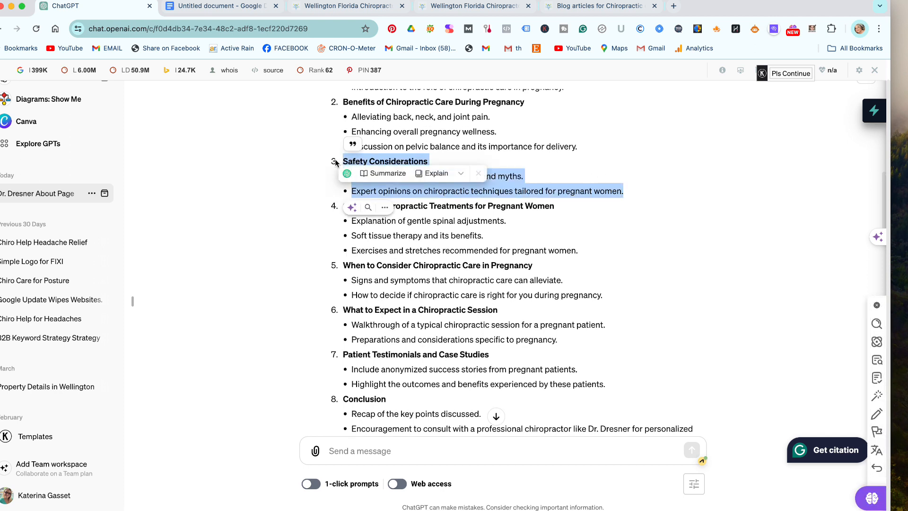
Send 'now continue with this next section:' followed by the pasted Safety Considerations points.
click(350, 450)
text(on)
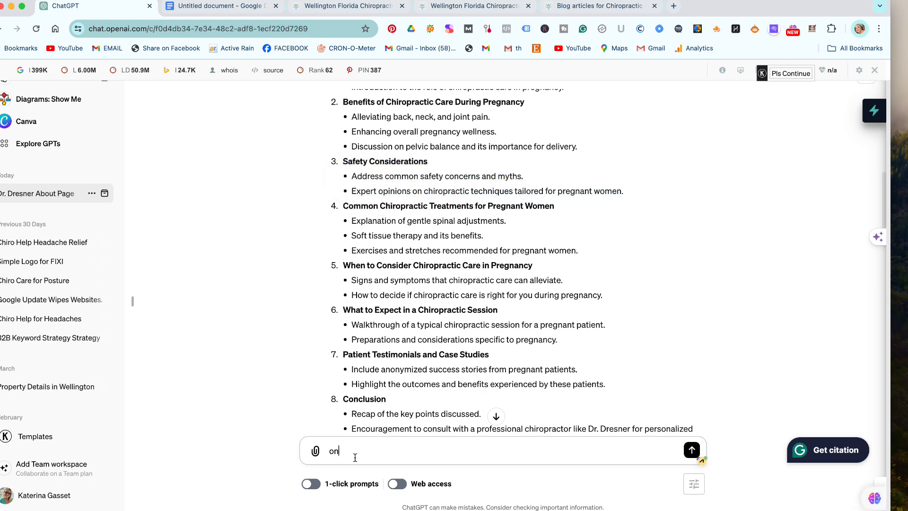
text(tin)
key(BackSpace)
text(now contineuue with this next sect)
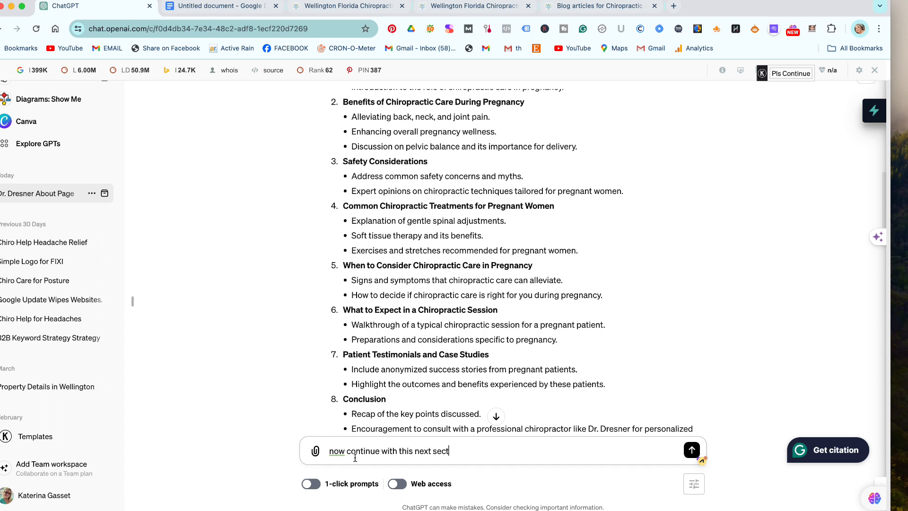
text(ion:)
key(super+v)
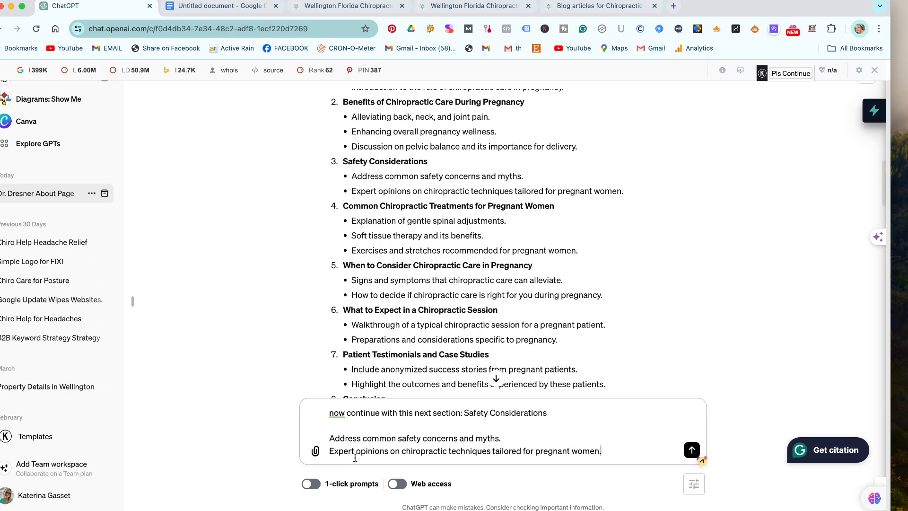
key(Return)
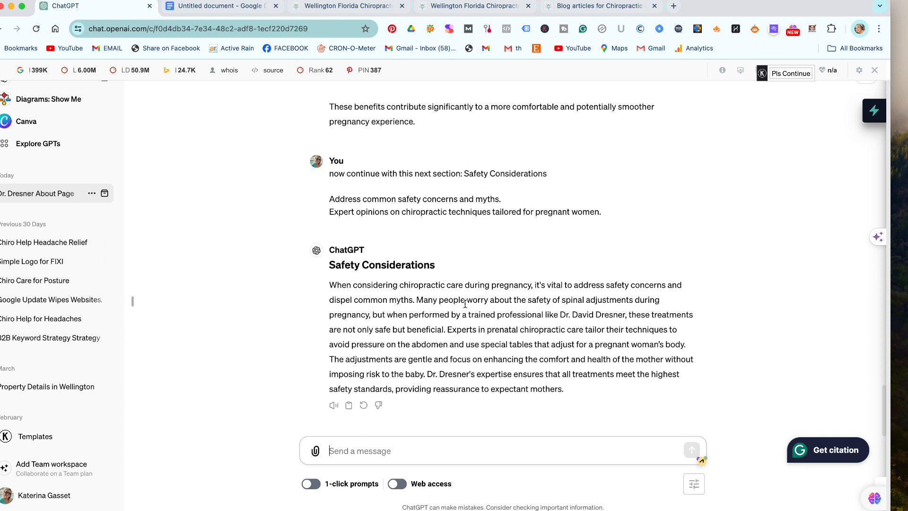
Ask ChatGPT to rewrite the Safety Considerations section in first and second person, then copy it.
text(Please req)
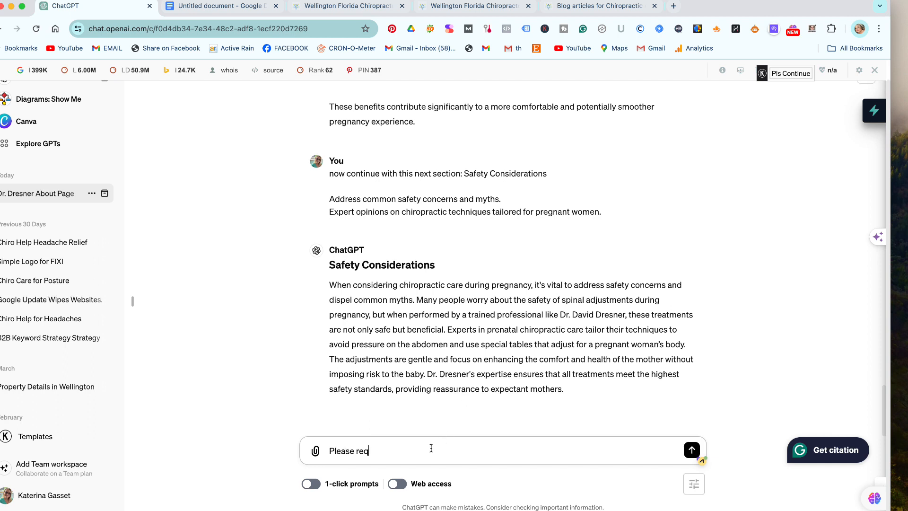
key(BackSpace)
text(write thie )
text(section again using )
text(first and second m)
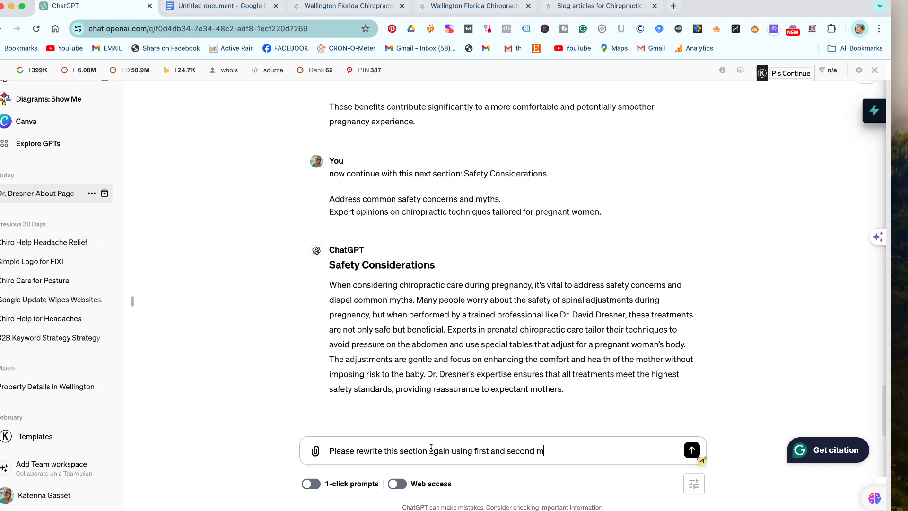
text(erson)
key(Return)
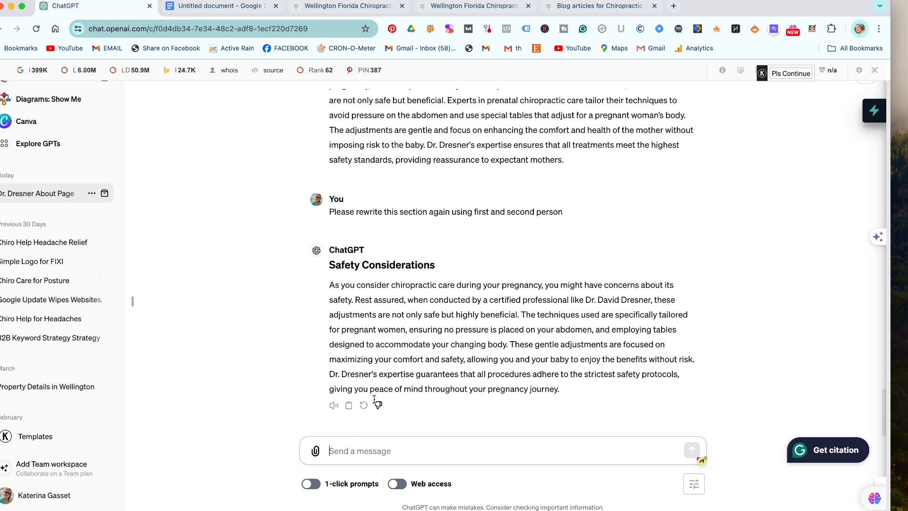
click(349, 406)
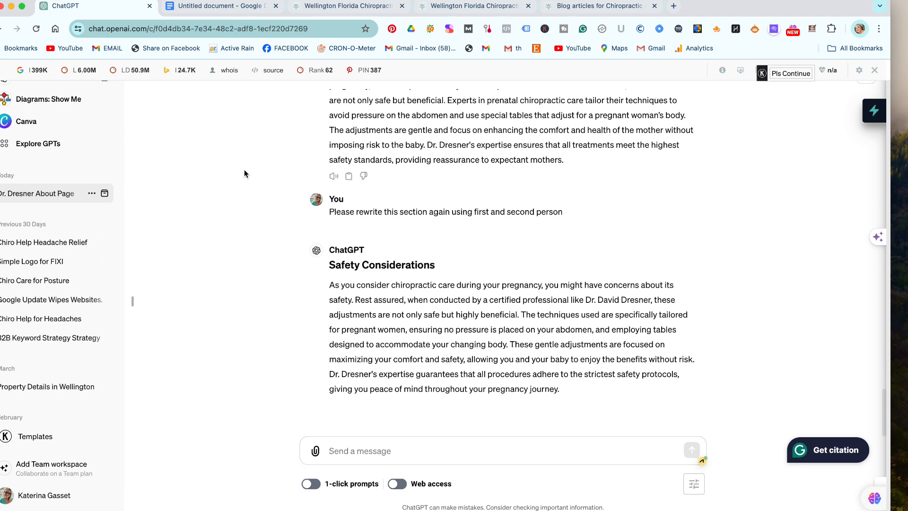
Paste the second-person Safety Considerations section at the end of the article.
click(218, 8)
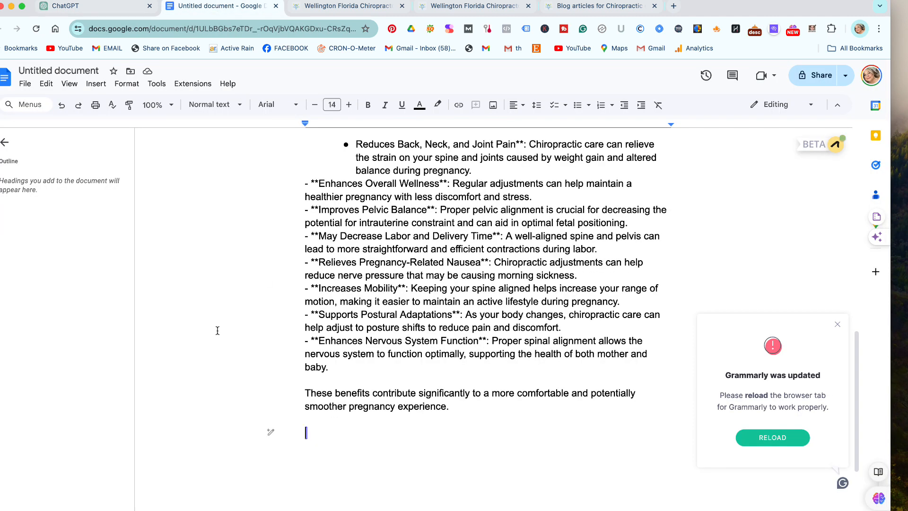
key(super+v)
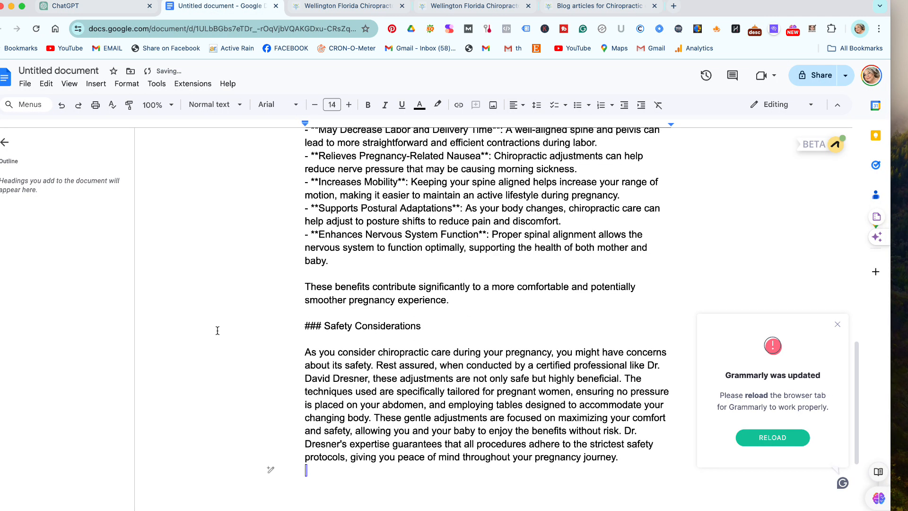
scroll(217, 330, down, 1)
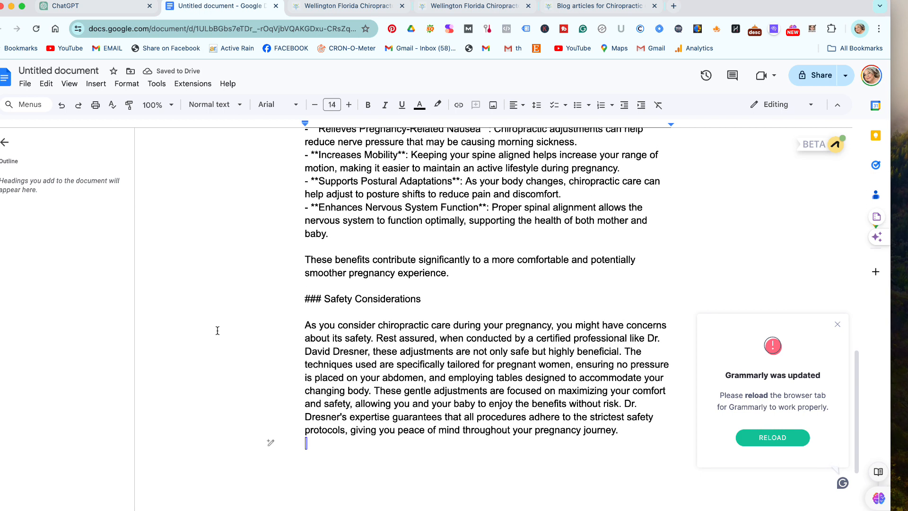
scroll(218, 331, down, 1)
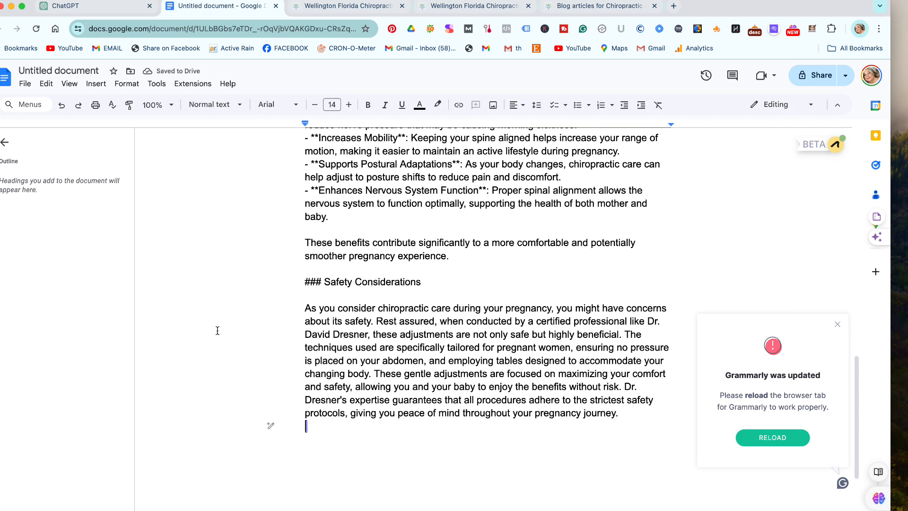
Split the section into paragraphs at 'Rest assured', 'The techniques' and 'These gentle'.
click(374, 319)
key(Return)
key(Return)
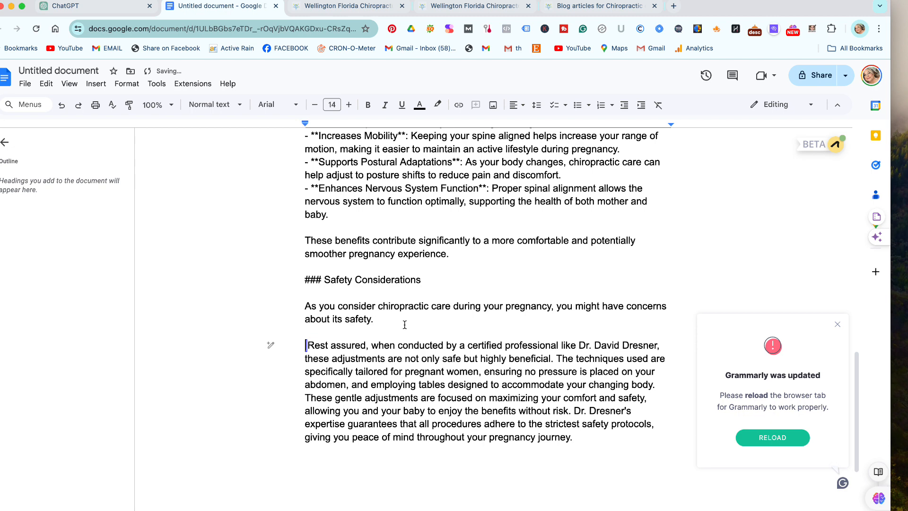
click(558, 358)
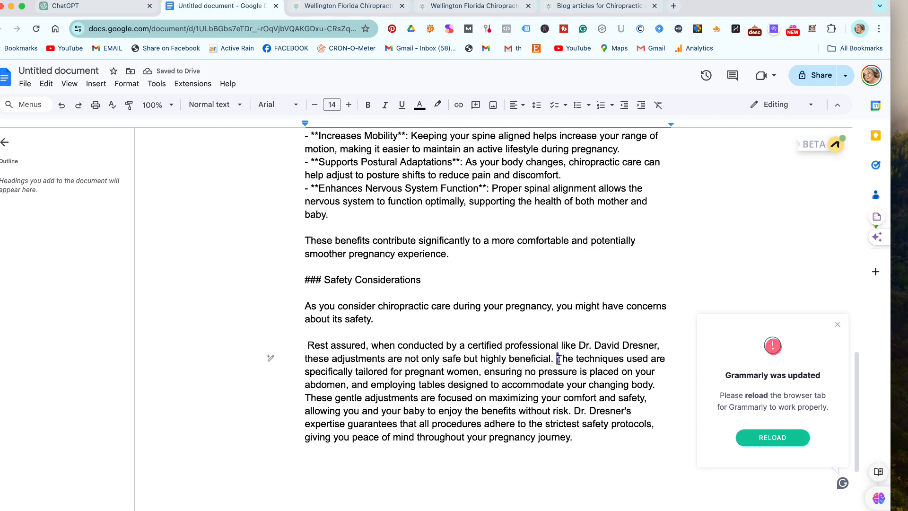
key(Return)
key(Return)
scroll(473, 324, down, 3)
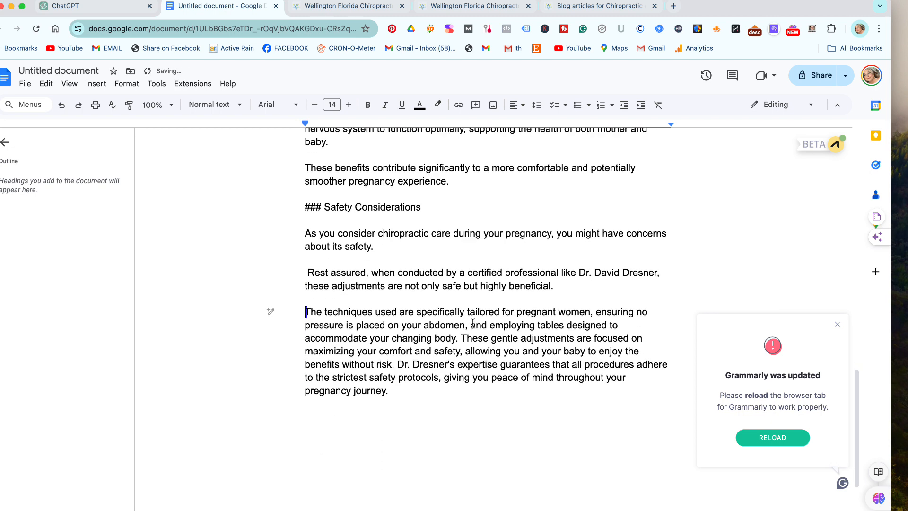
click(462, 341)
key(Return)
key(Return)
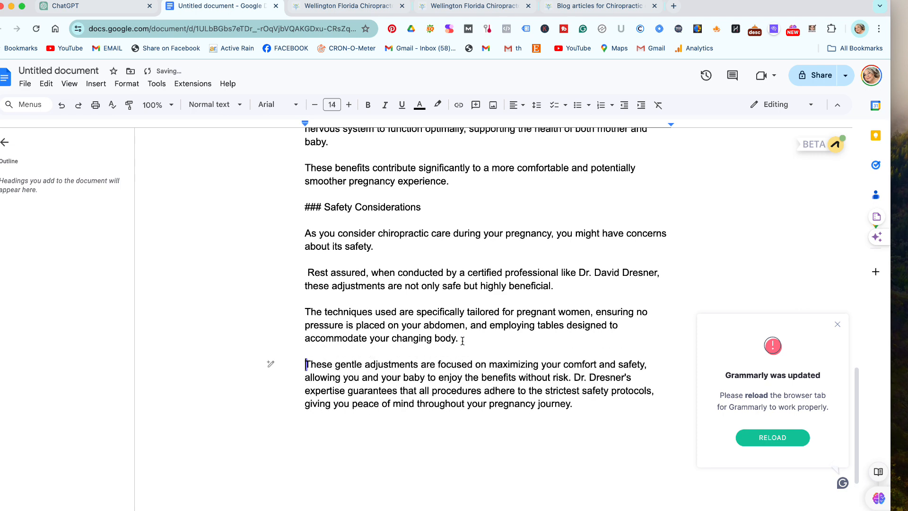
Add blank lines after the end of the Safety Considerations section.
scroll(463, 340, down, 1)
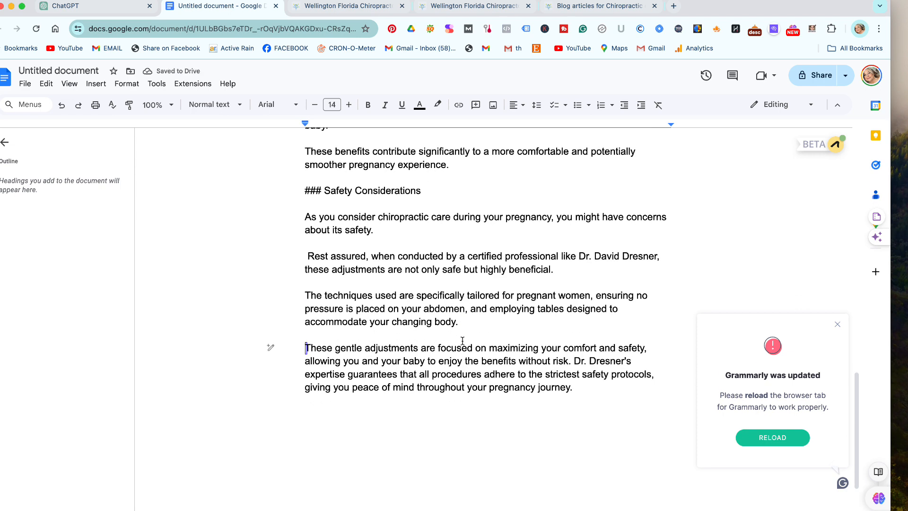
scroll(463, 343, down, 3)
click(592, 331)
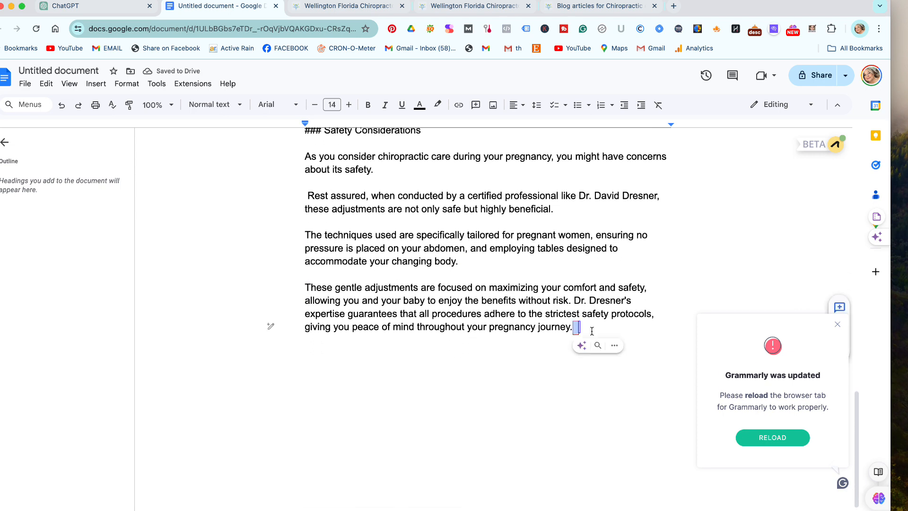
key(Return)
key(Return)
scroll(655, 304, up, 4)
scroll(656, 304, up, 15)
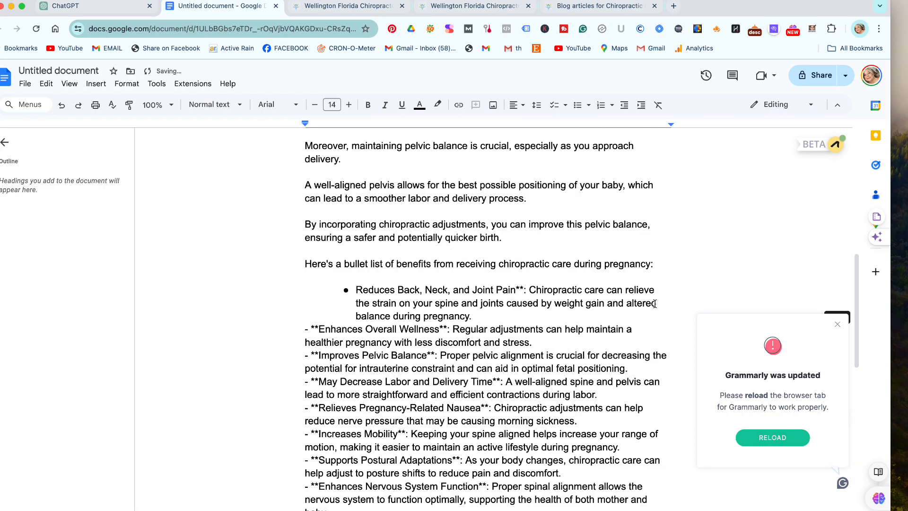
scroll(655, 304, down, 10)
scroll(655, 304, down, 8)
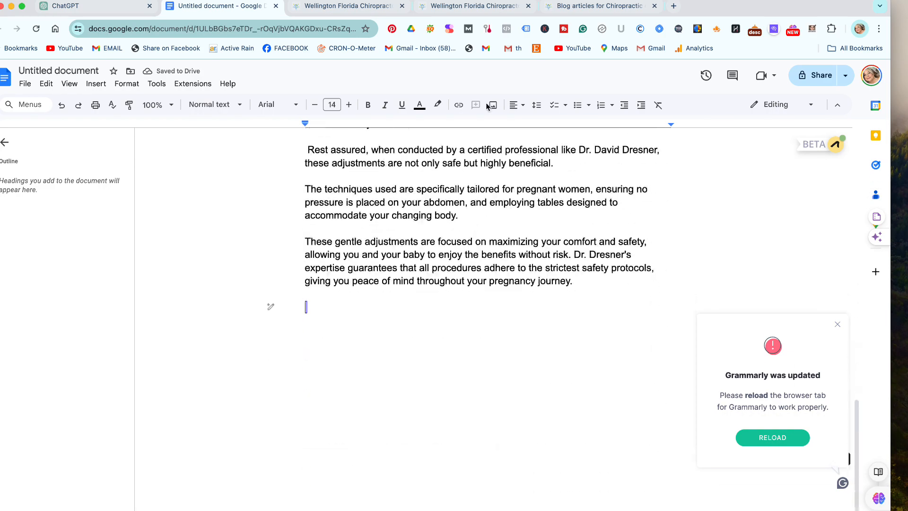
Review ChatGPT's nine-section outline through '9. Call to Action', then return to the article.
click(112, 9)
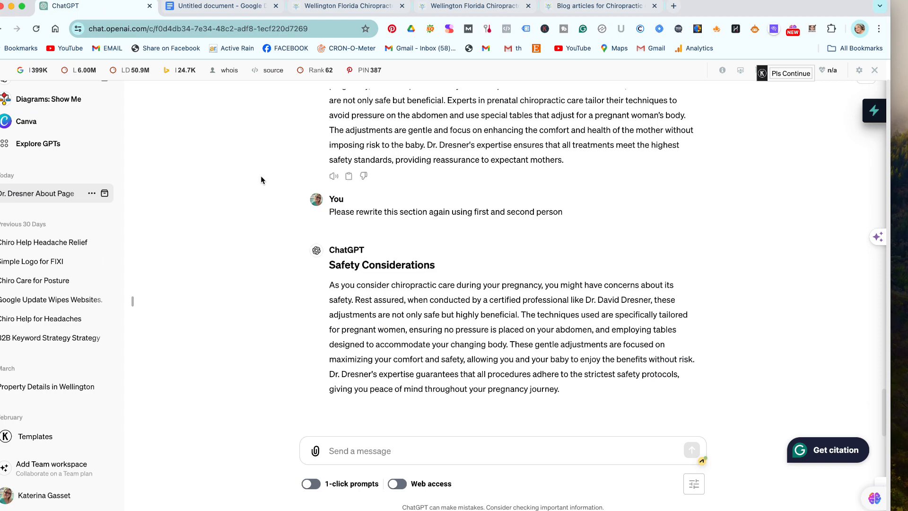
scroll(227, 360, up, 15)
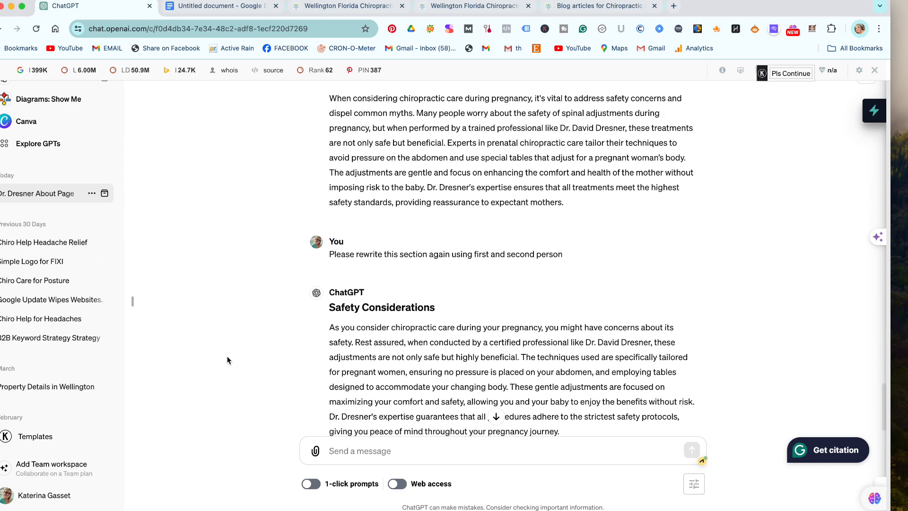
scroll(227, 361, up, 20)
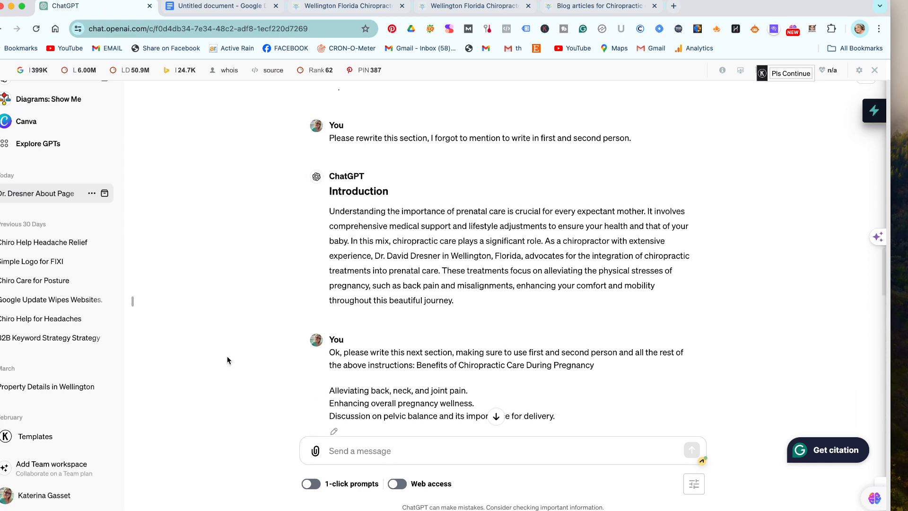
scroll(227, 360, up, 8)
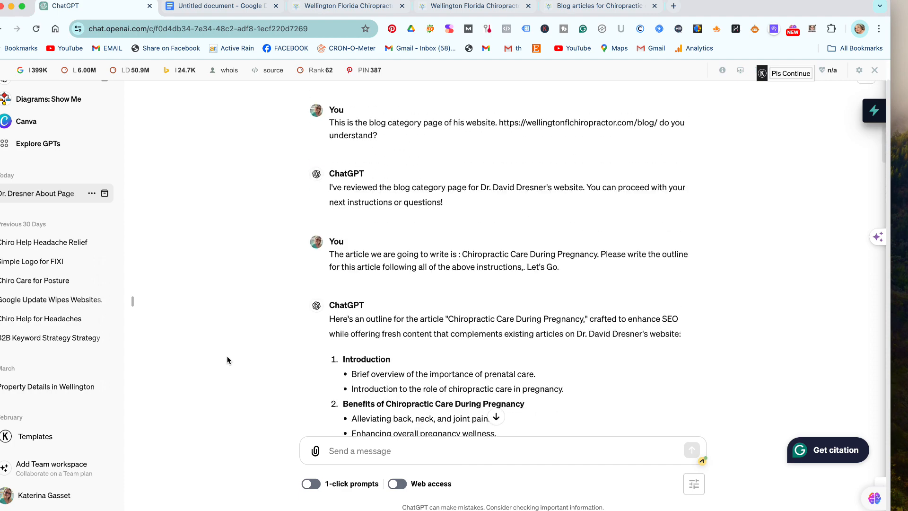
scroll(227, 361, down, 10)
scroll(227, 360, down, 3)
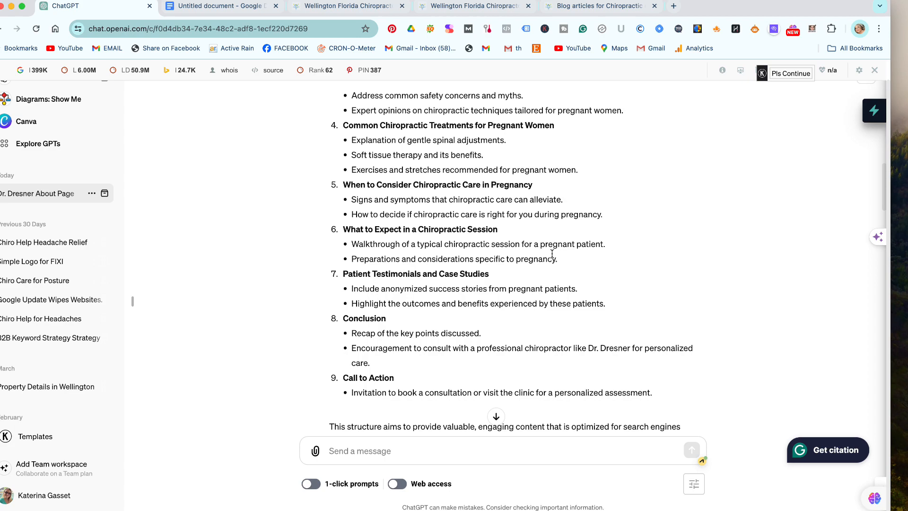
click(213, 6)
scroll(395, 283, up, 5)
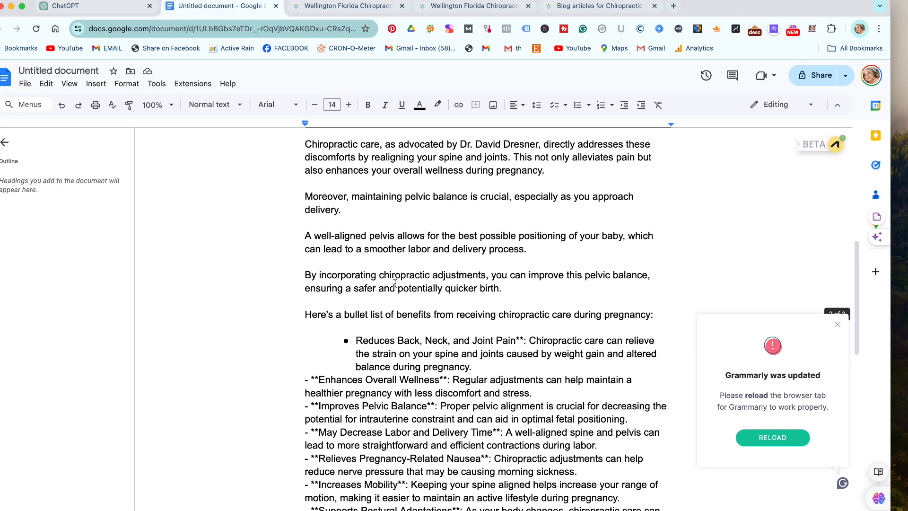
scroll(395, 283, up, 6)
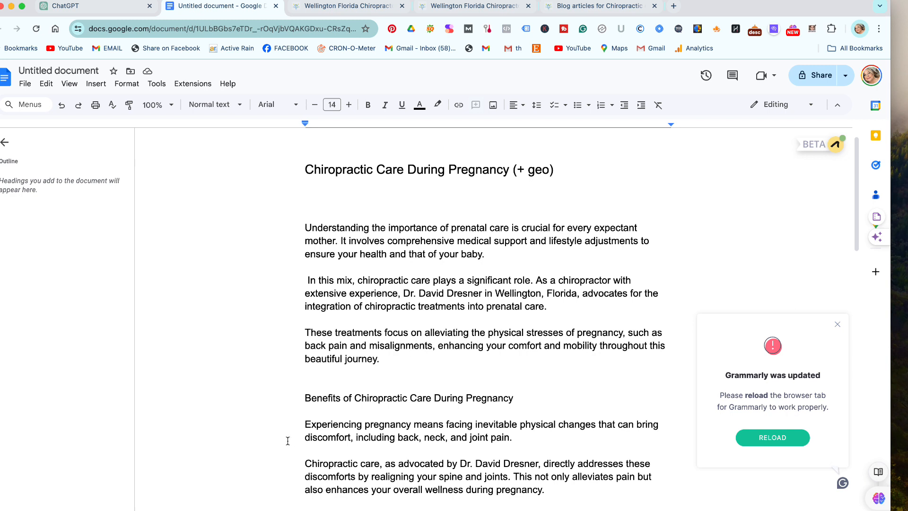
Delete the stray space before the 'In this mix' paragraph, then return to the ChatGPT conversation.
click(308, 281)
key(BackSpace)
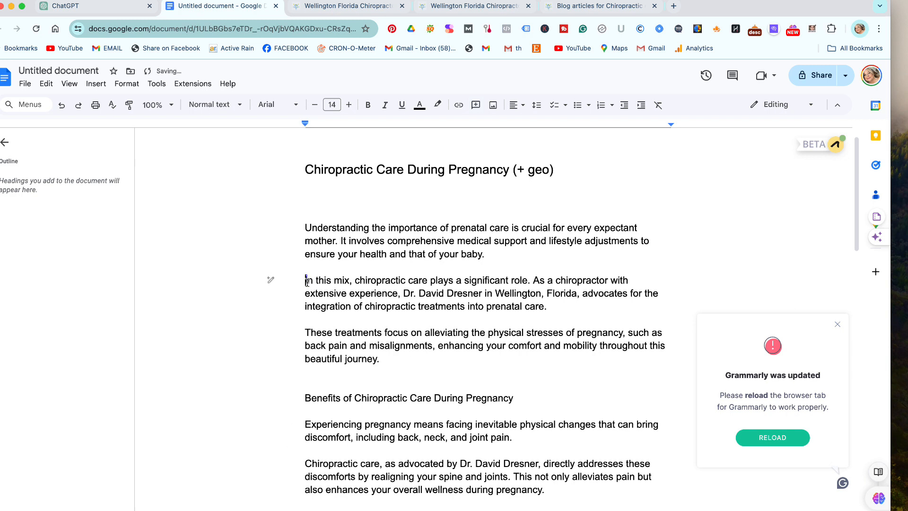
click(471, 368)
scroll(472, 368, up, 1)
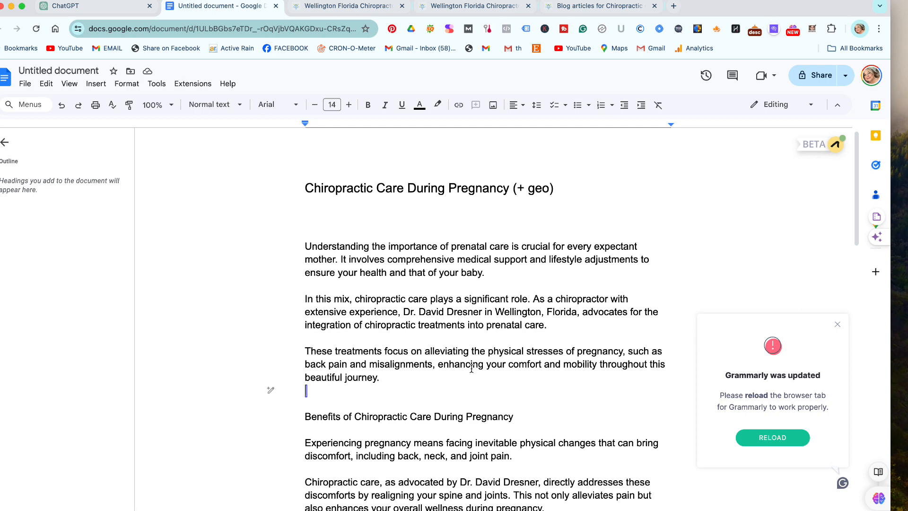
scroll(472, 368, down, 5)
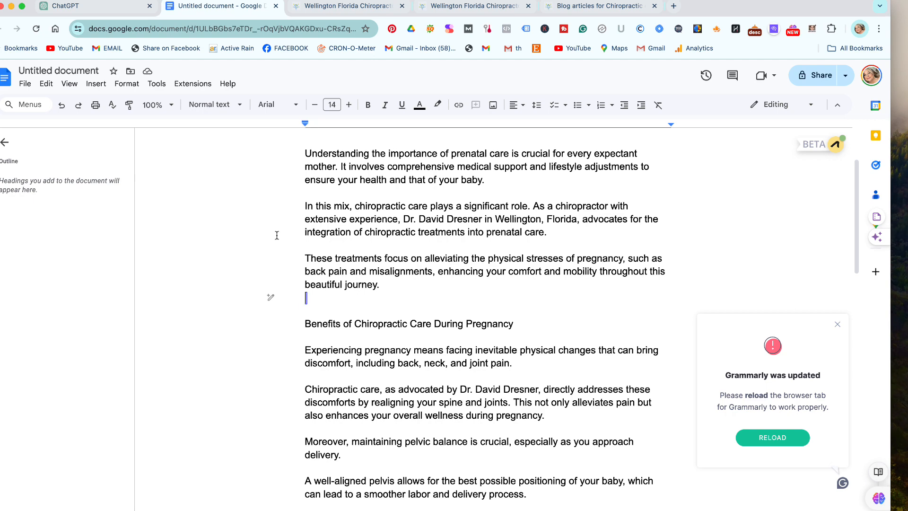
click(71, 6)
scroll(217, 177, up, 20)
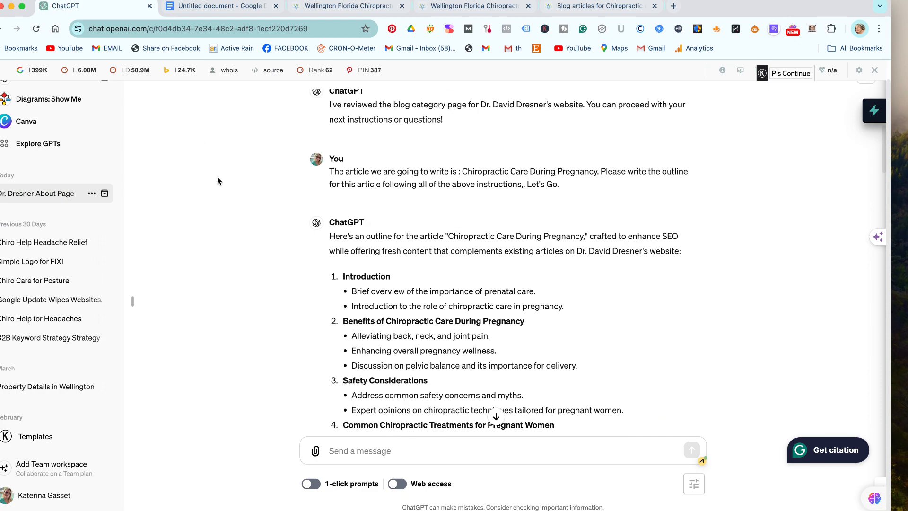